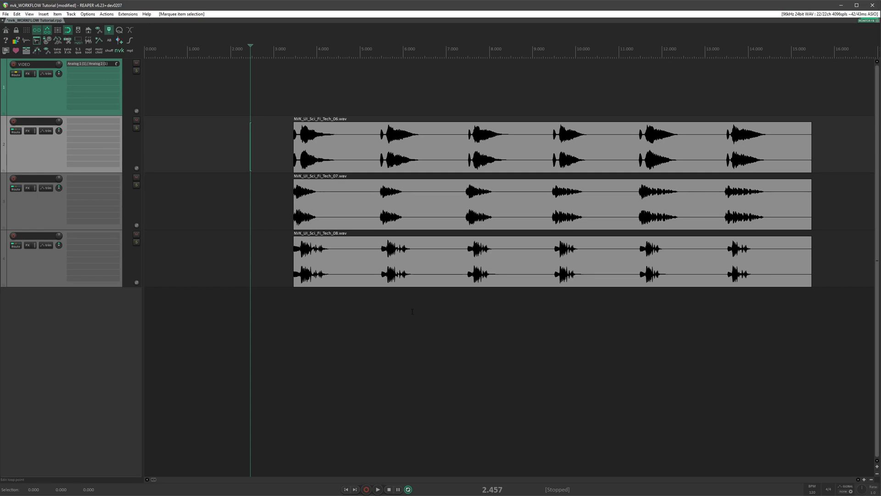
Consolidate the sounds in each of the three selected NVK_UI_Sci_Fi_Tech items into a single multi-take item with Consolidate Takes.
{"action": "key", "text": "c"}
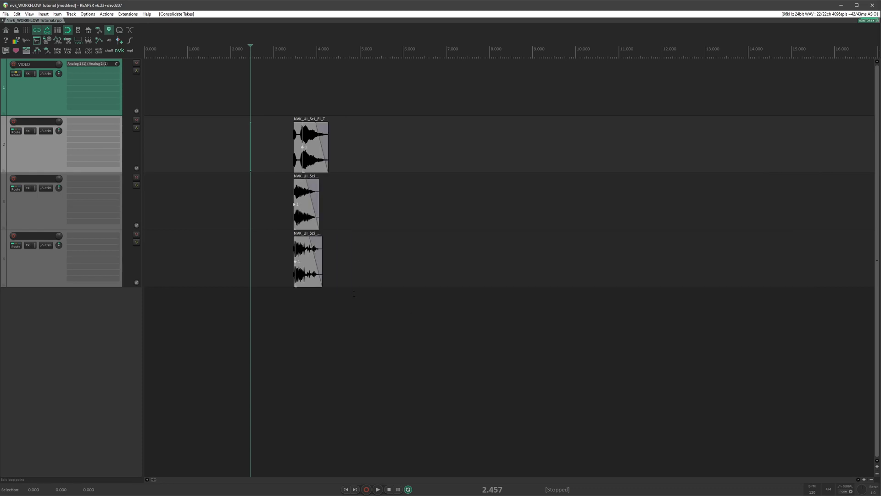
{"action": "left_click", "coordinate": [316, 137]}
{"action": "scroll", "coordinate": [316, 138], "scroll_direction": "up", "scroll_amount": 5}
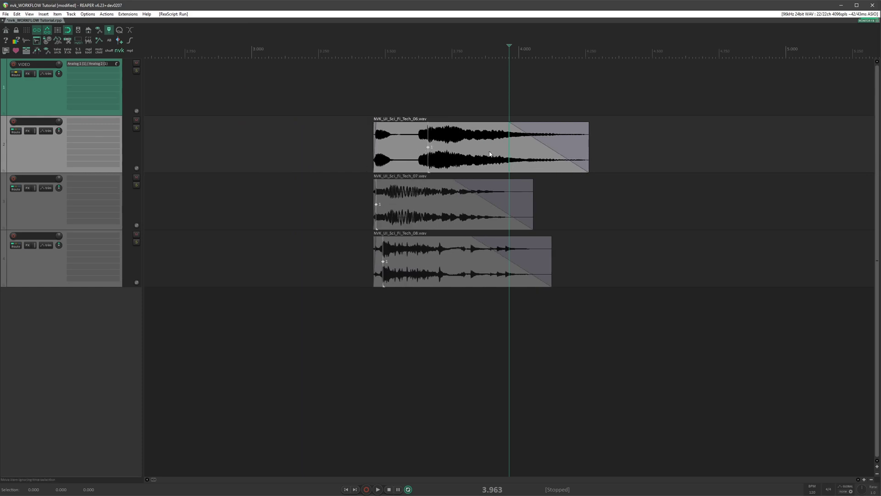
Cycle through the available takes of the NVK_UI_Sci_Fi_Tech_06 item.
{"action": "left_click_drag", "start_coordinate": [398, 151], "coordinate": [398, 151]}
{"action": "left_click", "coordinate": [393, 147]}
{"action": "key", "text": "t"}
{"action": "key", "text": "t"}
{"action": "key", "text": "t"}
{"action": "key", "text": "t"}
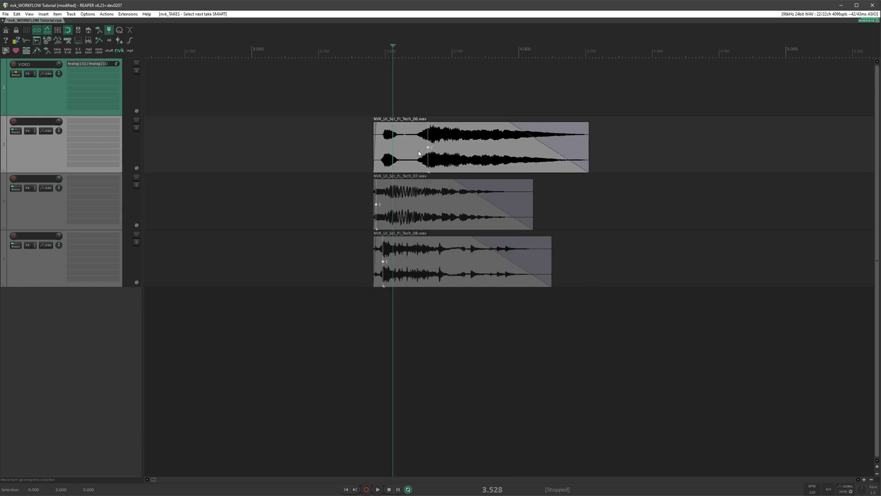
{"action": "scroll", "coordinate": [418, 154], "scroll_direction": "down", "scroll_amount": 1}
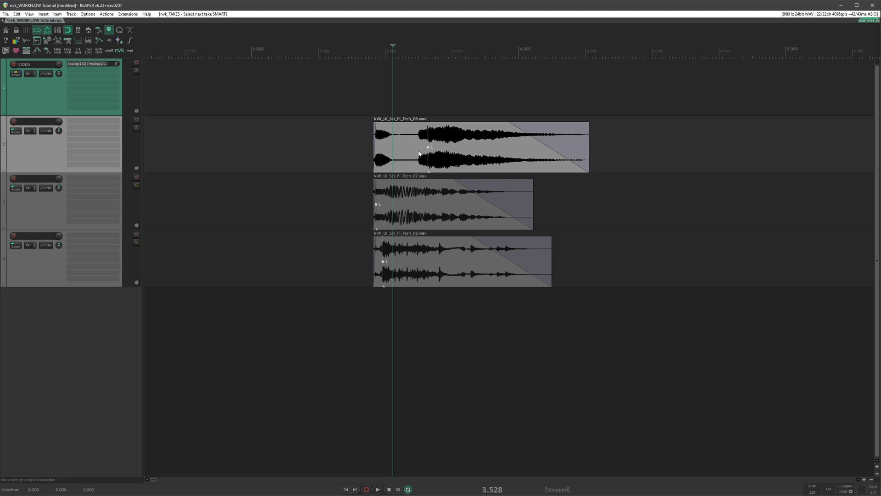
Switch the NVK_UI_Sci_Fi_Tech_07 item to take 2 and the NVK_UI_Sci_Fi_Tech_08 item to take 5.
{"action": "left_click", "coordinate": [429, 203]}
{"action": "scroll", "coordinate": [429, 203], "scroll_direction": "up", "scroll_amount": 2}
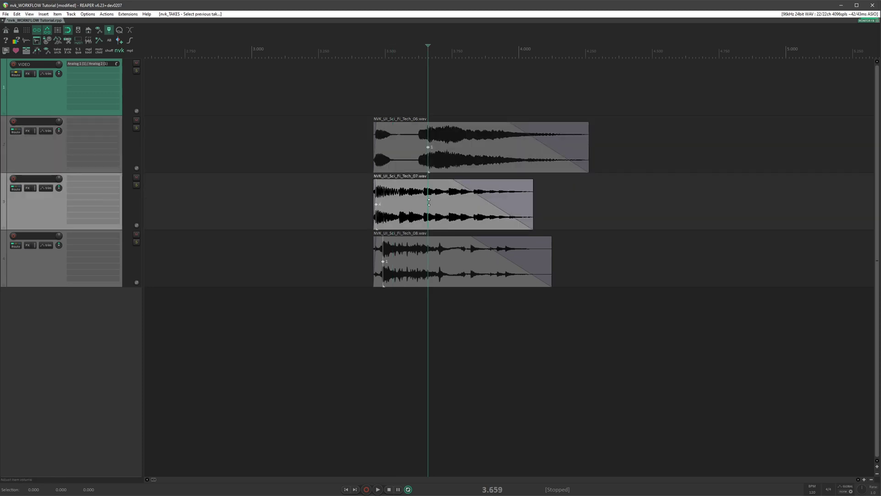
{"action": "scroll", "coordinate": [428, 202], "scroll_direction": "up", "scroll_amount": 2}
{"action": "left_click", "coordinate": [409, 282]}
{"action": "scroll", "coordinate": [409, 284], "scroll_direction": "down", "scroll_amount": 4}
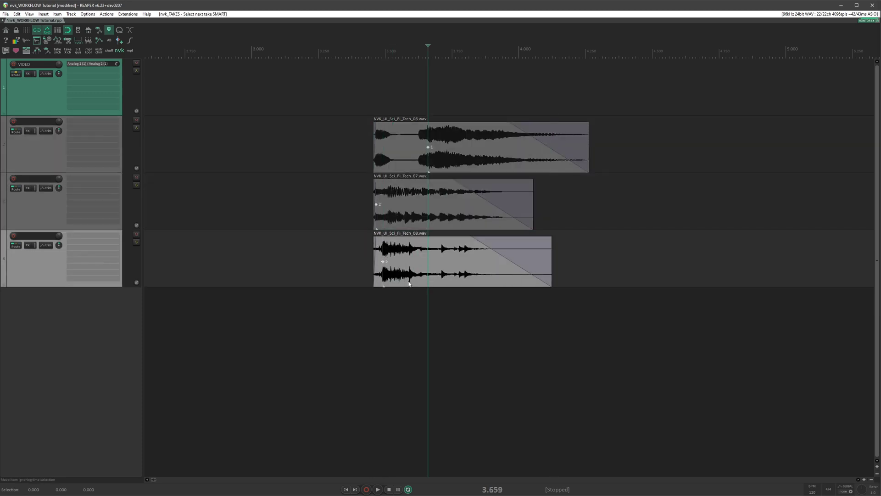
Pitch the Tech_08 item down 5 semitones, the Tech_07 item down 8 and the Tech_06 item down 7.
{"action": "scroll", "coordinate": [409, 275], "scroll_direction": "down", "scroll_amount": 5}
{"action": "scroll", "coordinate": [419, 179], "scroll_direction": "down", "scroll_amount": 8}
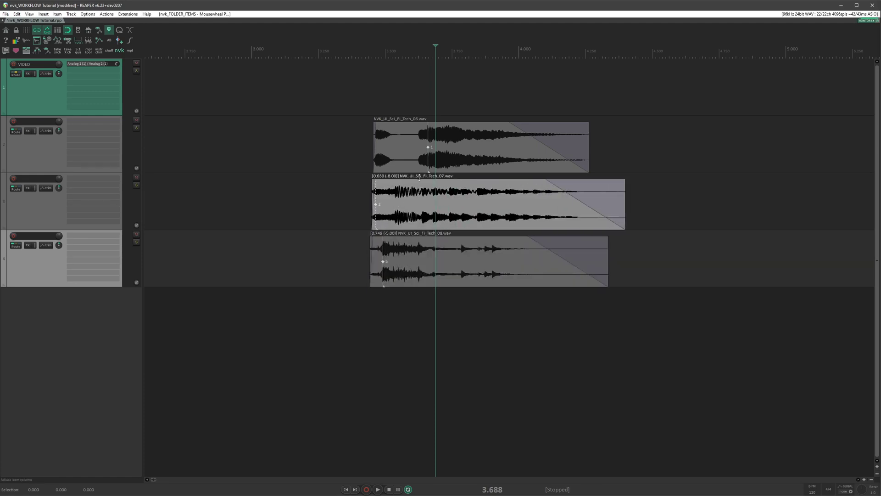
{"action": "scroll", "coordinate": [419, 147], "scroll_direction": "down", "scroll_amount": 7}
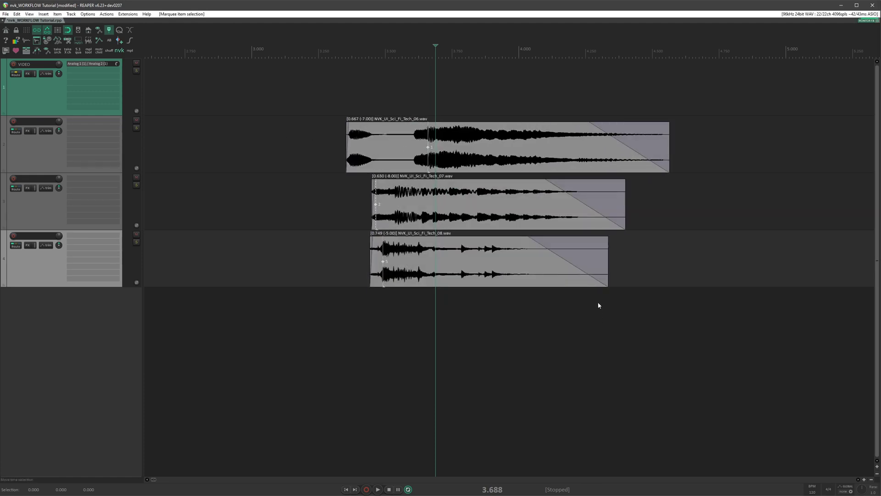
Align the three layered items at their snap offsets and audition the combined sound from just before its start.
{"action": "key", "text": "a"}
{"action": "left_click", "coordinate": [391, 198]}
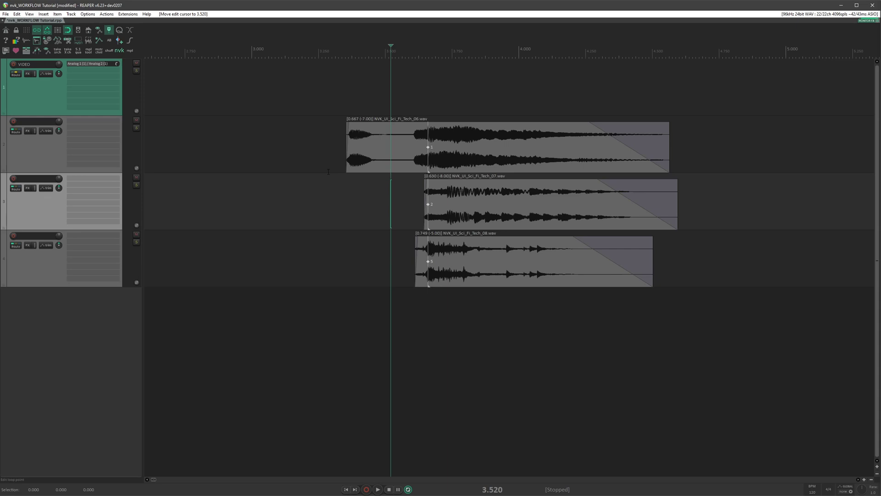
{"action": "left_click", "coordinate": [328, 171]}
{"action": "key", "text": "space"}
{"action": "key", "text": "space"}
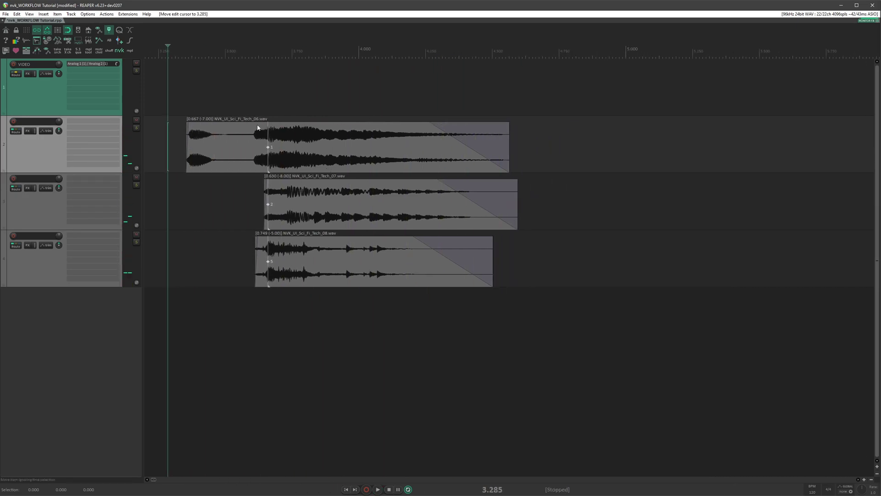
Raise the pitch of all three items together by 8 semitones and audition the result.
{"action": "scroll", "coordinate": [219, 215], "scroll_direction": "up", "scroll_amount": 8}
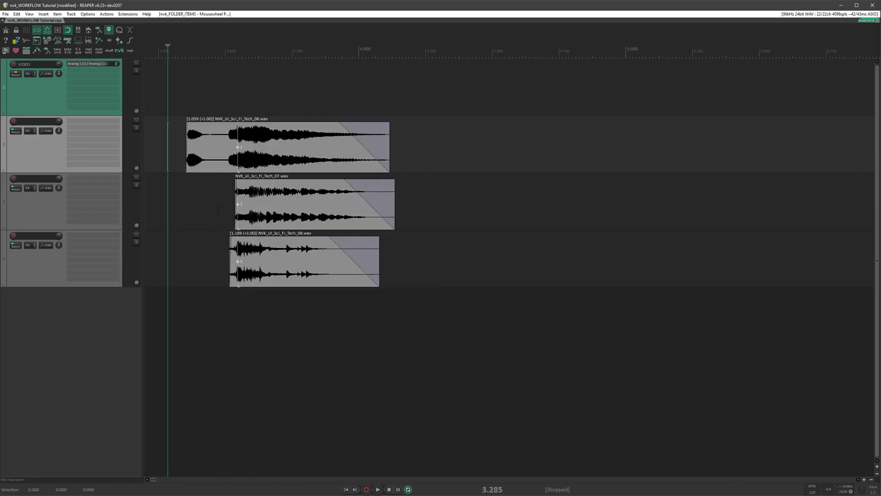
{"action": "left_click", "coordinate": [169, 202]}
{"action": "key", "text": "space"}
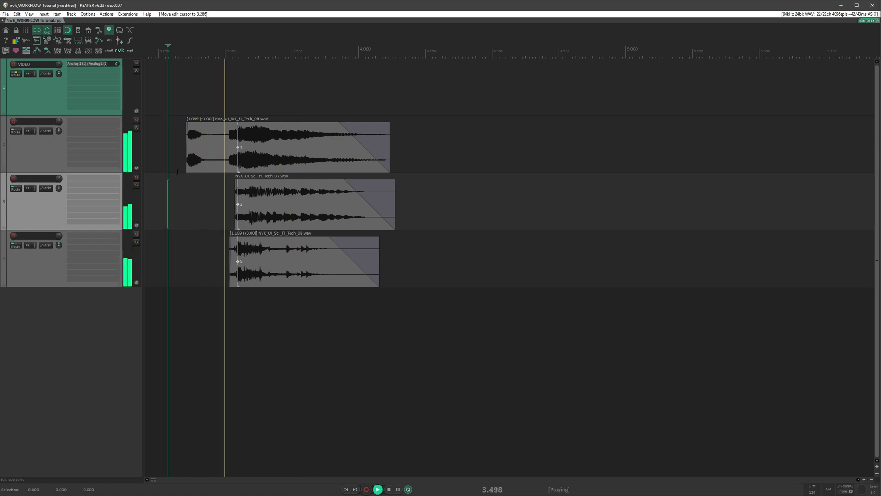
{"action": "key", "text": "space"}
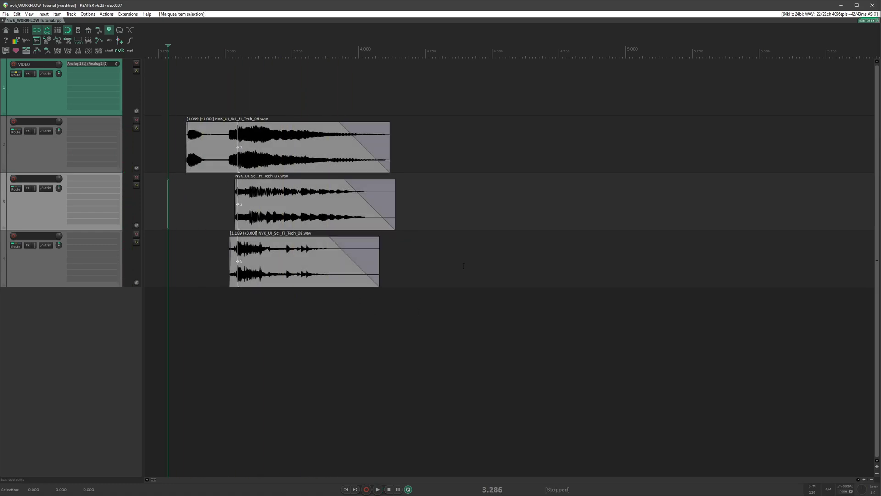
Create a folder track with a folder item over the three layers and rename the folder item UI_Click.
{"action": "key", "text": "f"}
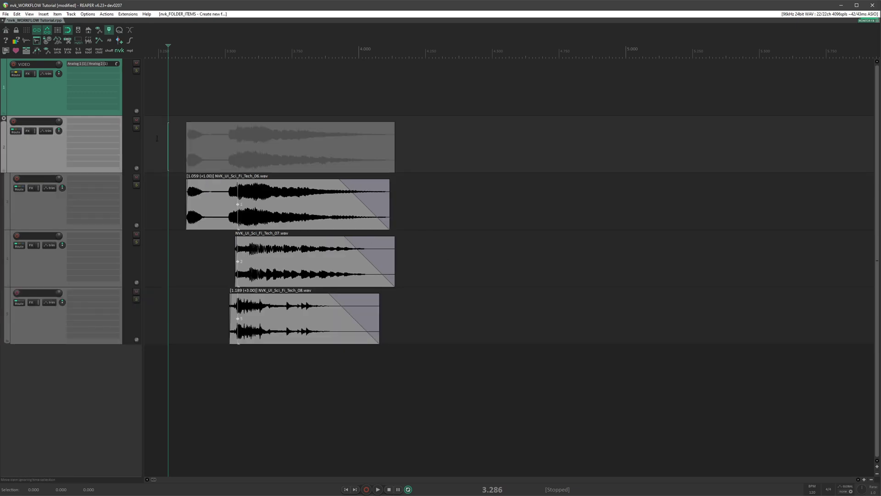
{"action": "left_click", "coordinate": [167, 136]}
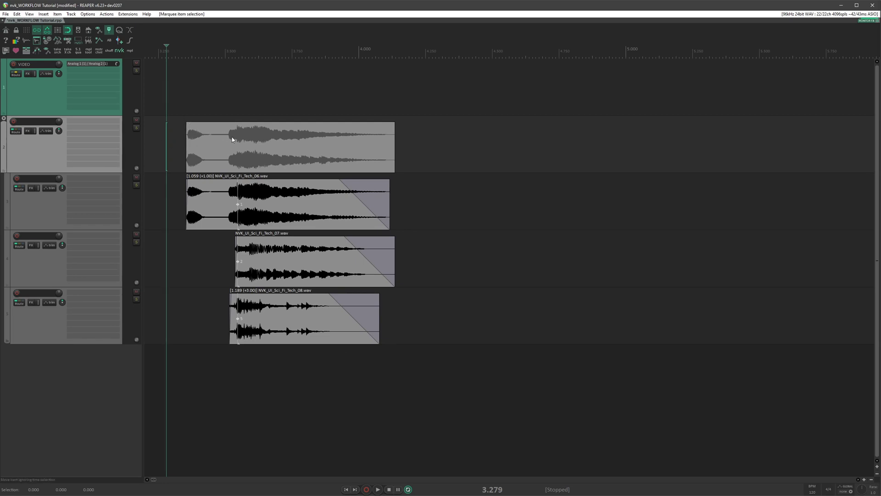
{"action": "key", "text": "F2"}
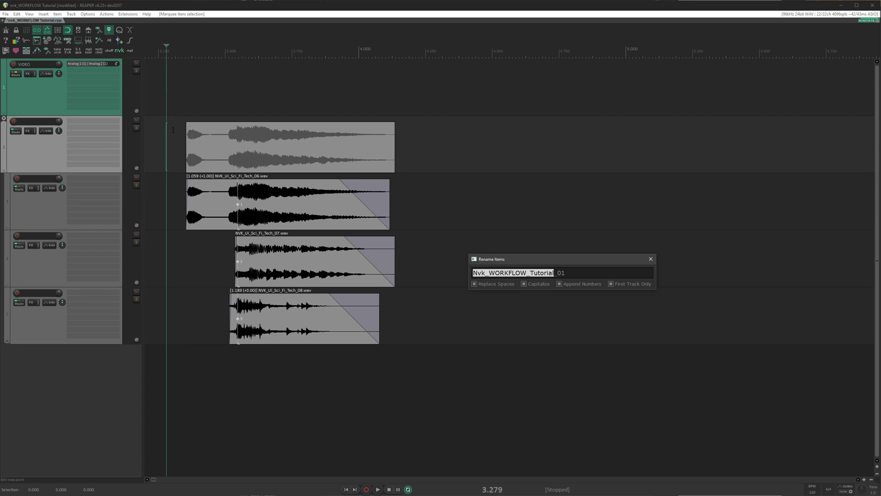
{"action": "type", "text": "UI_Co"}
{"action": "key", "text": "BackSpace"}
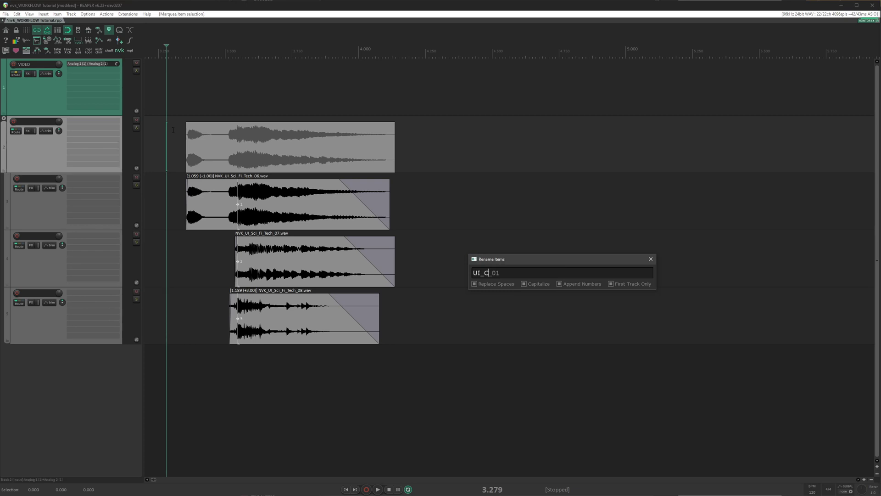
{"action": "type", "text": "lick"}
{"action": "key", "text": "Return"}
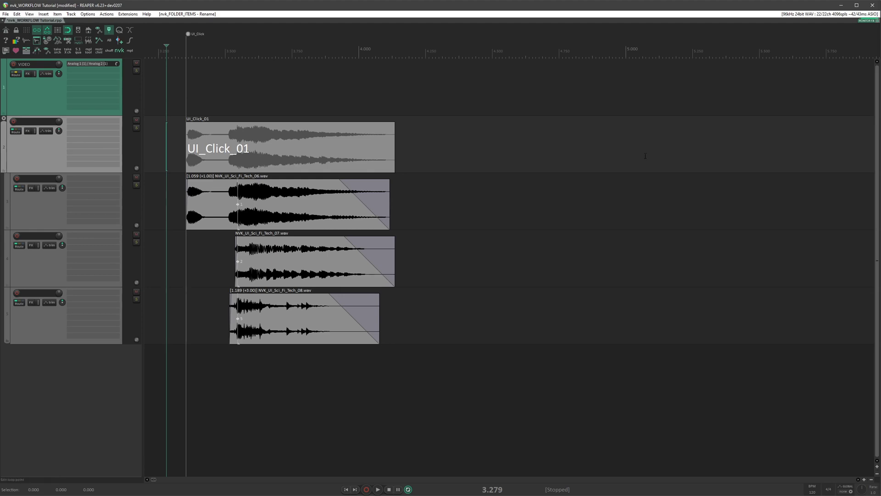
Render the UI_Click_01 folder item with the default channels, tail length 0 and sausage file 0, then collapse and re-expand the RENDERS folder.
{"action": "key", "text": "ctrl+alt+r"}
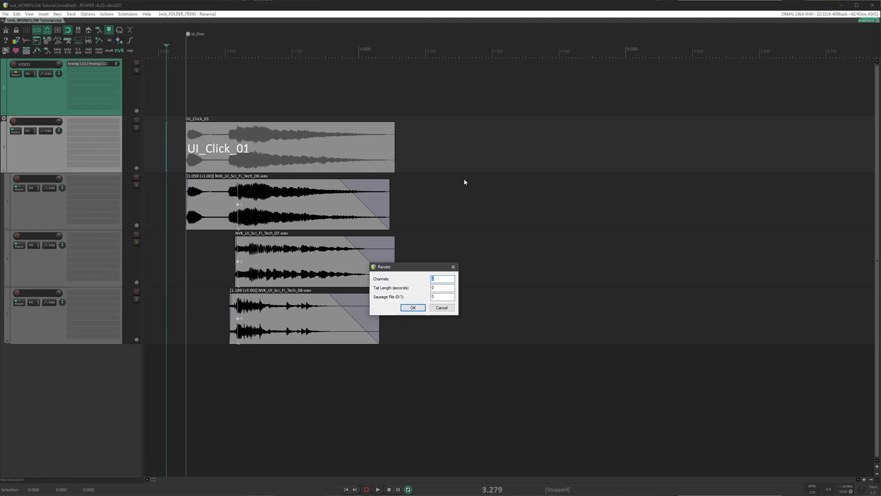
{"action": "key", "text": "Return"}
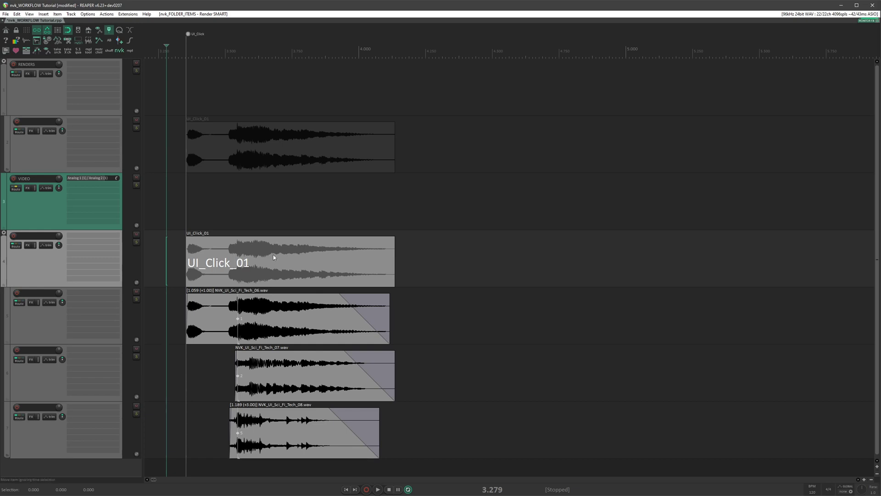
{"action": "double_click", "coordinate": [42, 99]}
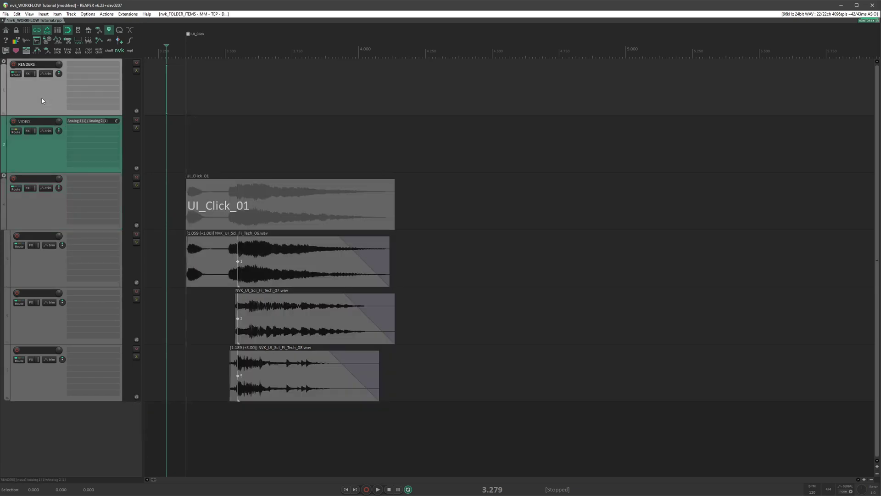
{"action": "double_click", "coordinate": [43, 99]}
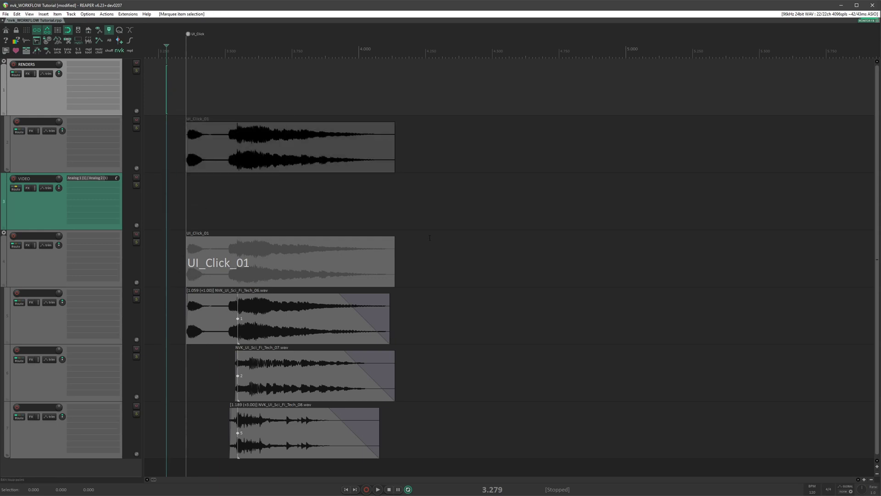
{"action": "left_click_drag", "start_coordinate": [311, 173], "coordinate": [647, 274]}
{"action": "left_click", "coordinate": [647, 274]}
{"action": "key", "text": "Delete"}
{"action": "left_click", "coordinate": [555, 314]}
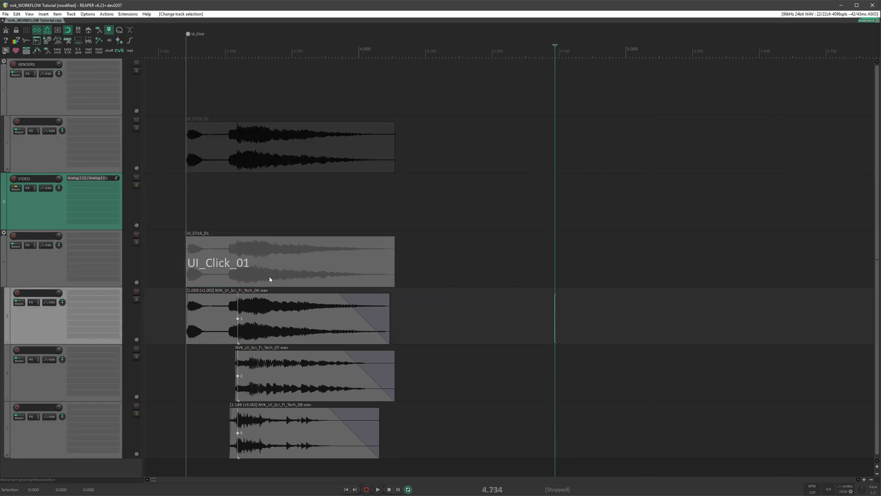
Raise the UI_Click_01 folder item and its layers by 7 semitones and render the new version with the default settings.
{"action": "scroll", "coordinate": [236, 269], "scroll_direction": "up", "scroll_amount": 4}
{"action": "scroll", "coordinate": [236, 269], "scroll_direction": "up", "scroll_amount": 3}
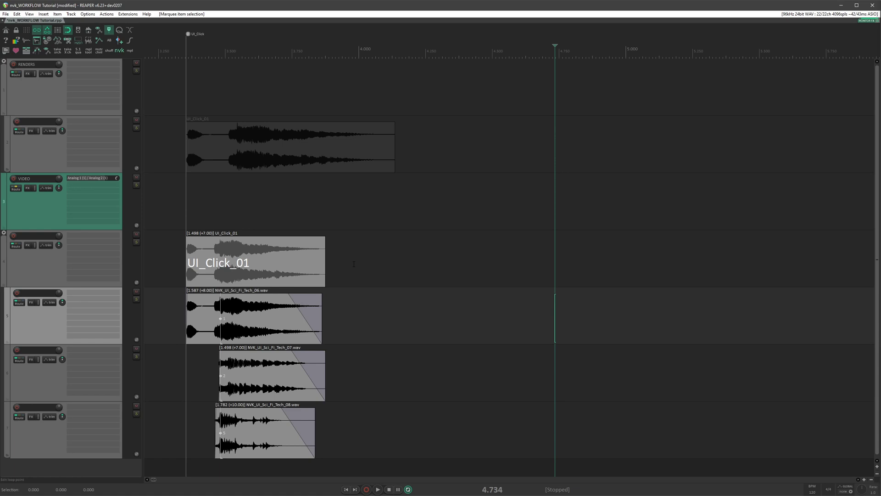
{"action": "key", "text": "ctrl+alt+r"}
{"action": "key", "text": "Return"}
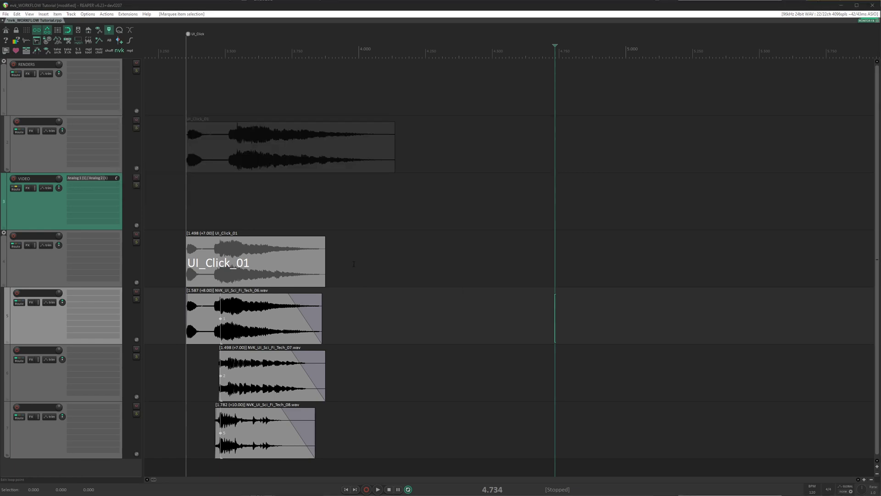
{"action": "left_click", "coordinate": [200, 203]}
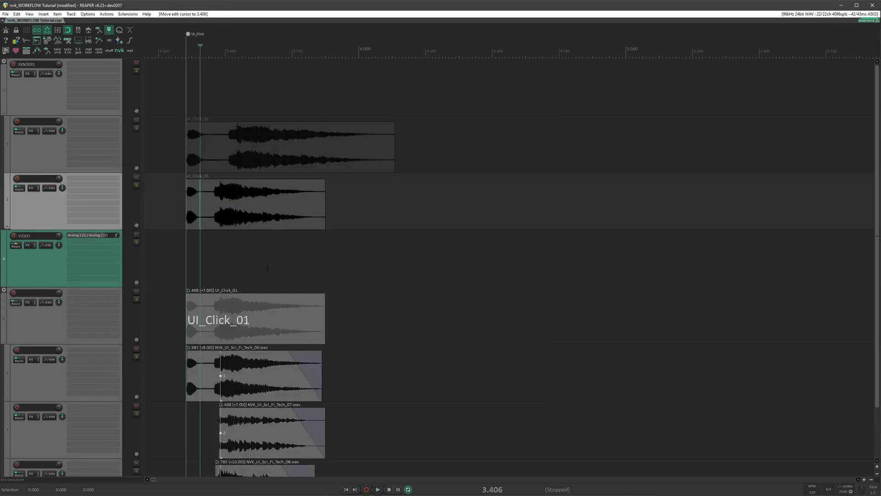
{"action": "left_click", "coordinate": [168, 214]}
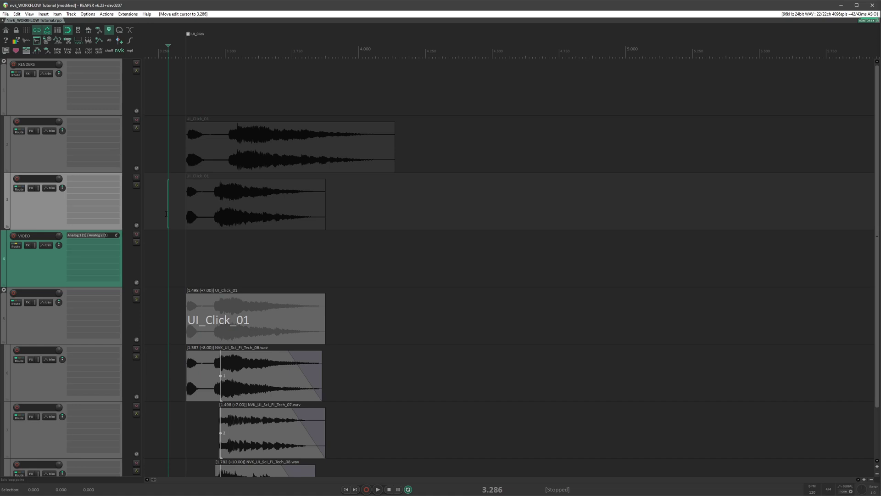
Reduce the track heights and collapse the RENDERS folder to hide the rendered tracks.
{"action": "left_click", "coordinate": [230, 153]}
{"action": "scroll", "coordinate": [381, 191], "scroll_direction": "down", "scroll_amount": 2}
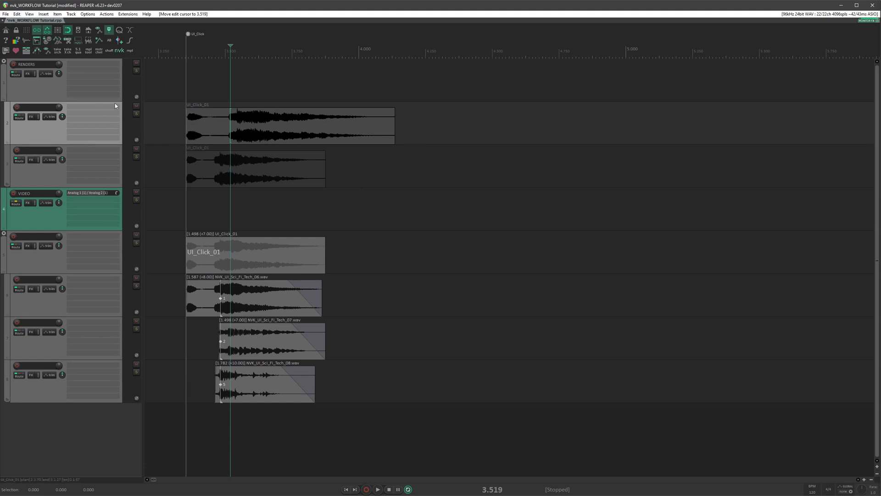
{"action": "double_click", "coordinate": [55, 91]}
{"action": "left_click", "coordinate": [270, 126]}
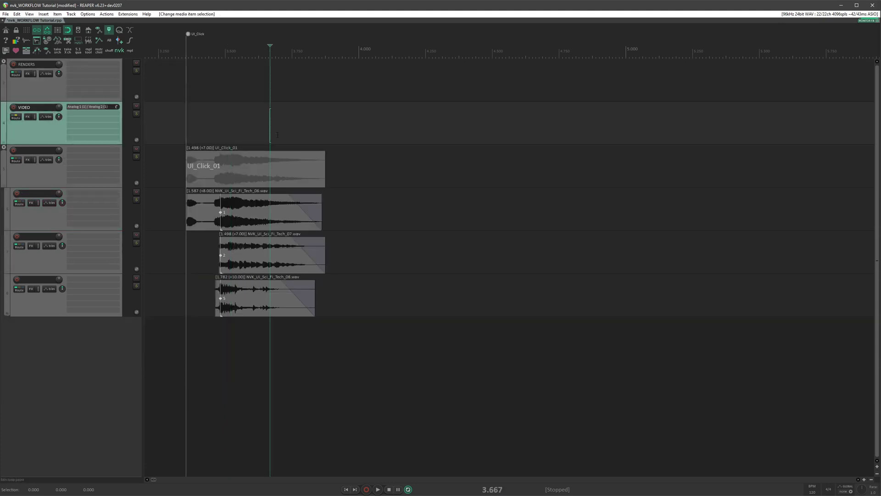
Enlarge the track heights and duplicate the UI_Click_01 folder item with its three layers as a variation using different takes.
{"action": "left_click", "coordinate": [241, 160]}
{"action": "scroll", "coordinate": [385, 158], "scroll_direction": "up", "scroll_amount": 1}
{"action": "scroll", "coordinate": [385, 157], "scroll_direction": "up", "scroll_amount": 2}
{"action": "scroll", "coordinate": [387, 156], "scroll_direction": "down", "scroll_amount": 1}
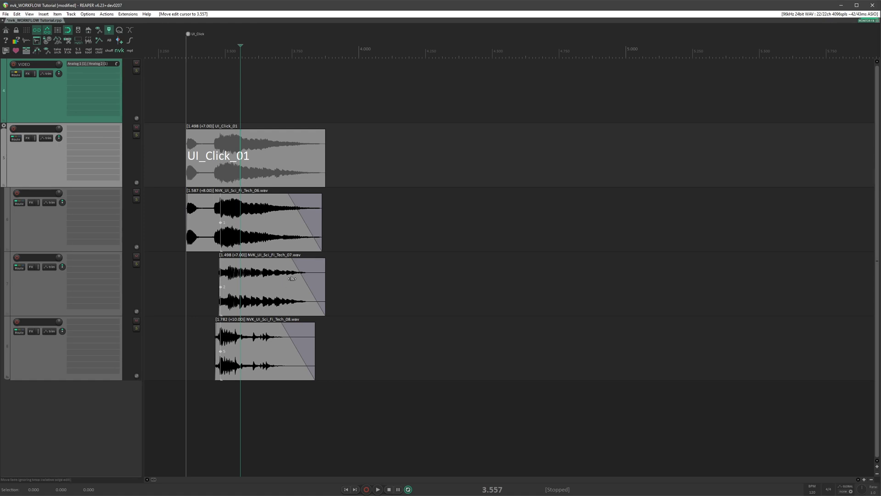
{"action": "right_click", "coordinate": [386, 156]}
{"action": "key", "text": "ctrl+shift+d"}
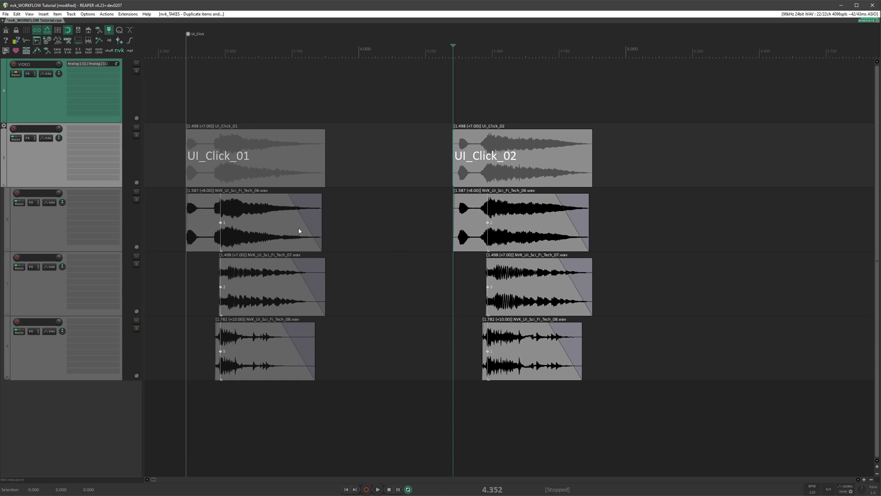
Duplicate the UI_Click folder item and its layers four more times, giving six variations with changing takes.
{"action": "scroll", "coordinate": [443, 208], "scroll_direction": "down", "scroll_amount": 5}
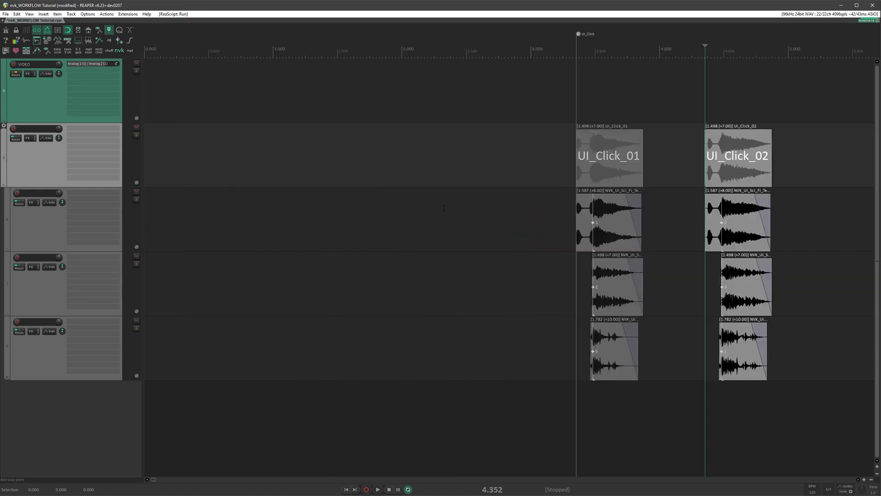
{"action": "scroll", "coordinate": [549, 210], "scroll_direction": "down", "scroll_amount": 2}
{"action": "key", "text": "ctrl+shift+d"}
{"action": "key", "text": "ctrl+shift+d"}
{"action": "key", "text": "ctrl+shift+d"}
{"action": "key", "text": "ctrl+shift+d"}
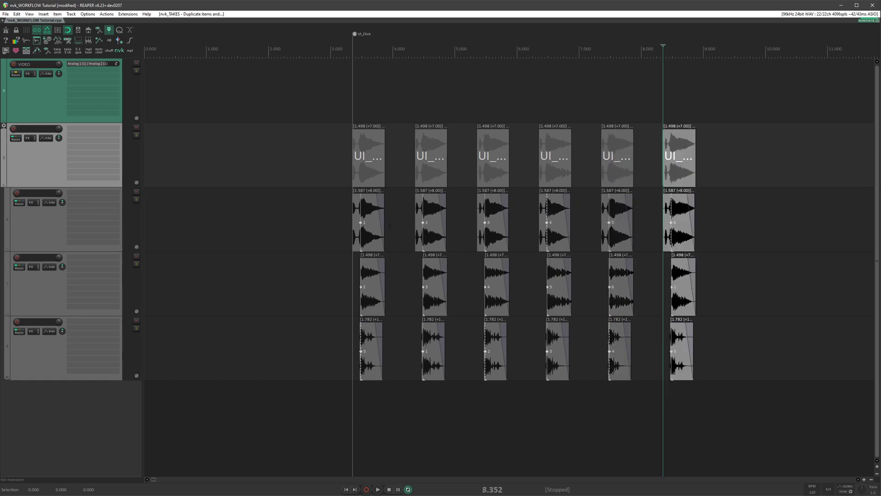
Play back the row of UI_Click variations from the start of the first one.
{"action": "left_click", "coordinate": [352, 172]}
{"action": "key", "text": "space"}
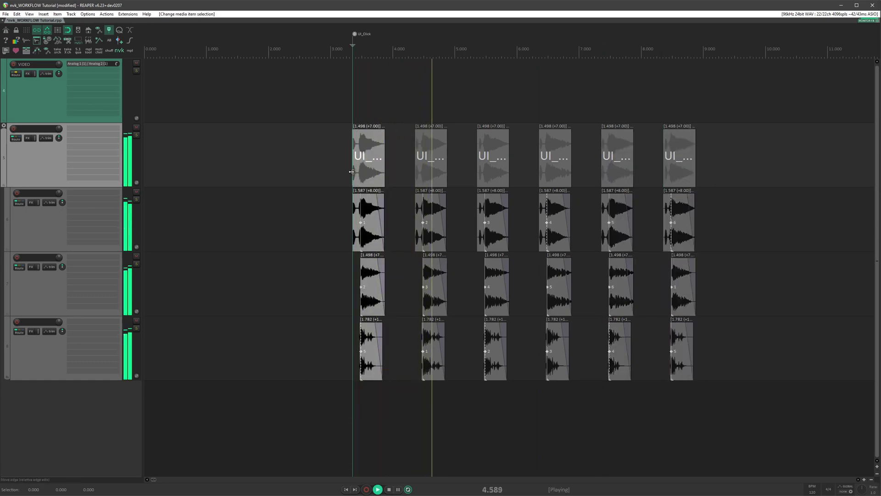
{"action": "scroll", "coordinate": [351, 172], "scroll_direction": "right", "scroll_amount": 3}
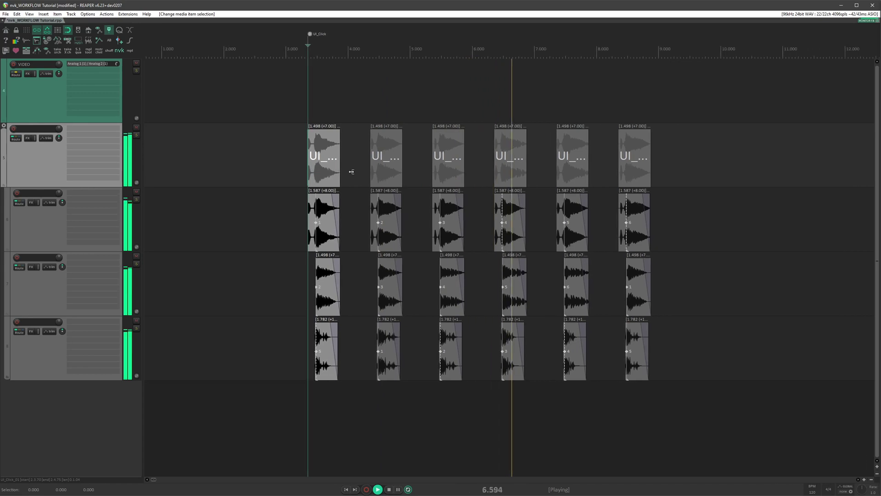
Stop playback and repitch the UI_Click_01 folder item down to +4.00 and UI_Click_03 up to +8.00, including their layers.
{"action": "key", "text": "space"}
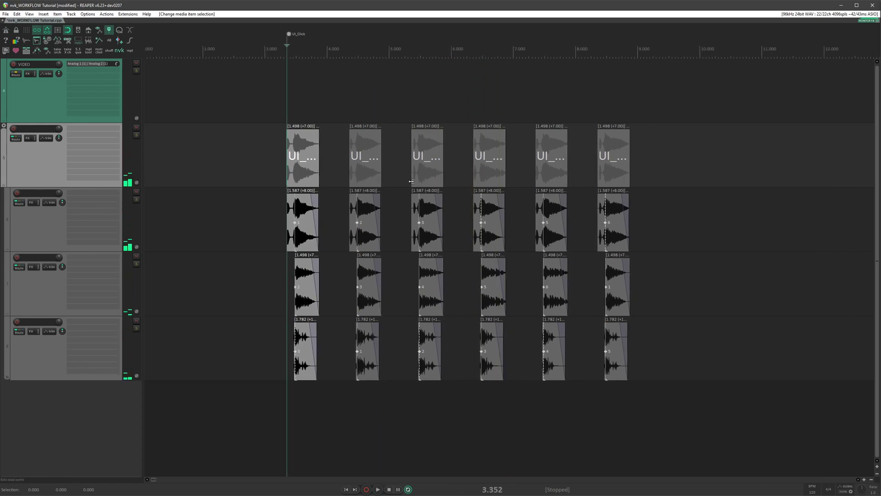
{"action": "scroll", "coordinate": [409, 182], "scroll_direction": "down", "scroll_amount": 2}
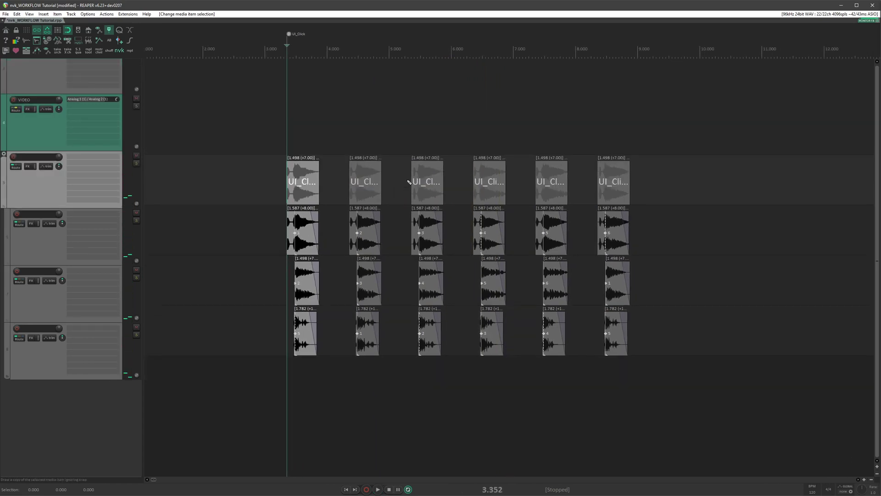
{"action": "left_click", "coordinate": [412, 281]}
{"action": "scroll", "coordinate": [423, 199], "scroll_direction": "up", "scroll_amount": 1}
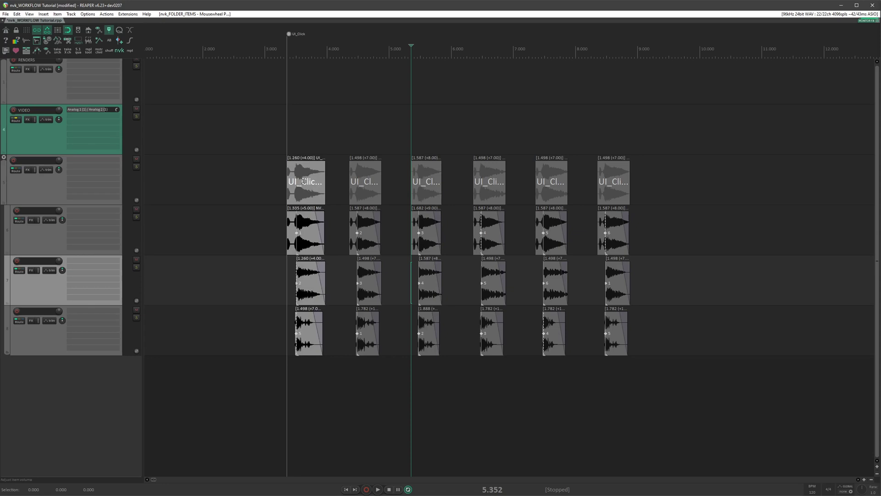
Repitch the UI_Click_04 folder item to +6.00, with its second layer at +5.00 and its third layer at +11.00.
{"action": "scroll", "coordinate": [303, 183], "scroll_direction": "down", "scroll_amount": 3}
{"action": "scroll", "coordinate": [485, 186], "scroll_direction": "down", "scroll_amount": 4}
{"action": "left_click", "coordinate": [497, 284]}
{"action": "scroll", "coordinate": [496, 284], "scroll_direction": "up", "scroll_amount": 4}
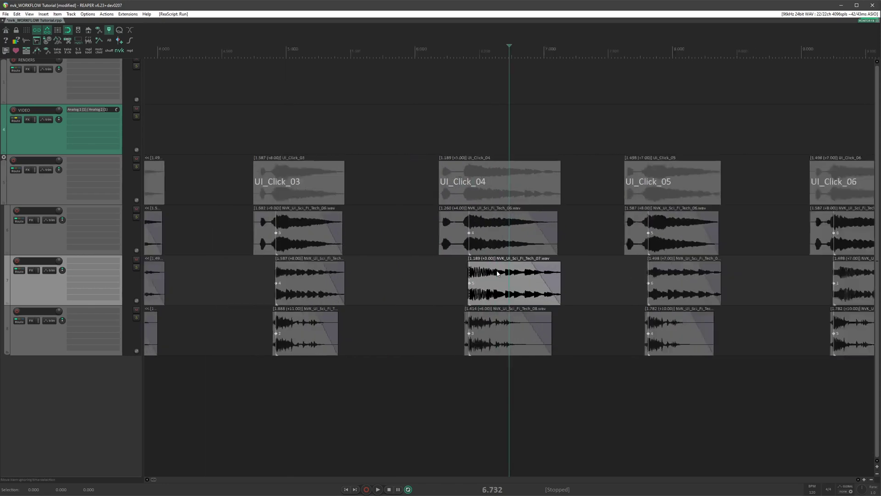
{"action": "left_click", "coordinate": [409, 277]}
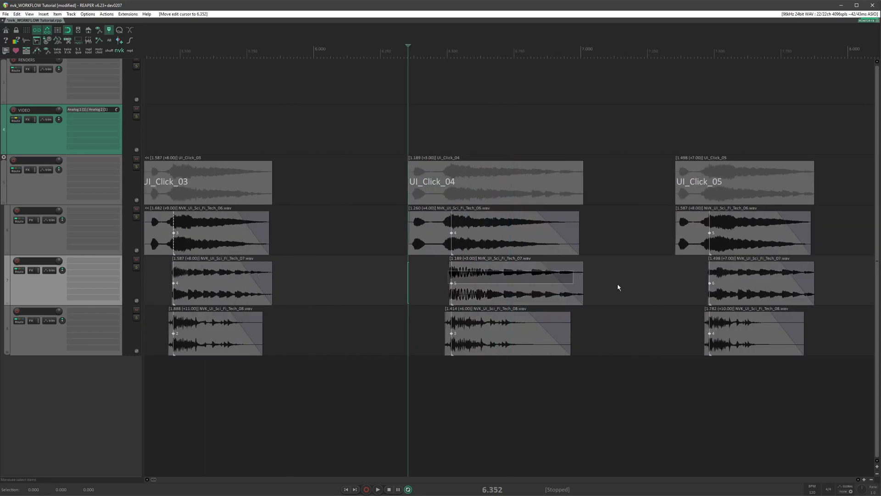
{"action": "left_click", "coordinate": [353, 182]}
{"action": "scroll", "coordinate": [447, 183], "scroll_direction": "down", "scroll_amount": 1}
{"action": "scroll", "coordinate": [446, 184], "scroll_direction": "down", "scroll_amount": 1}
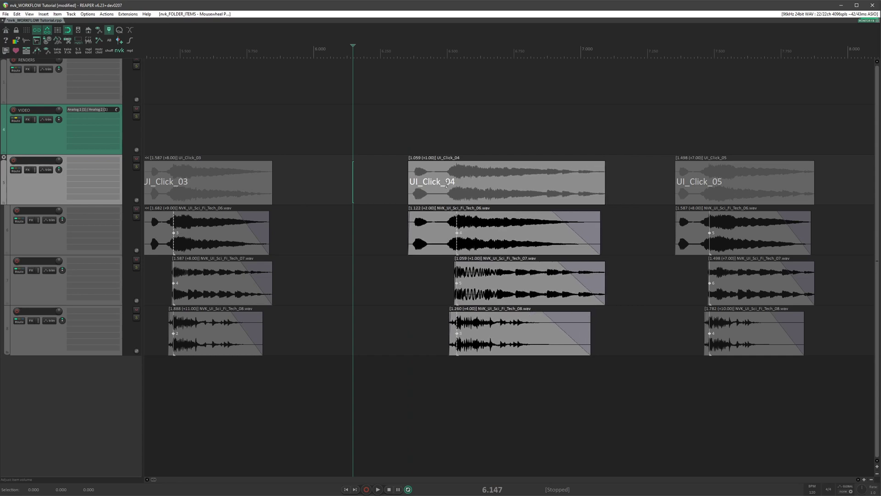
{"action": "scroll", "coordinate": [509, 189], "scroll_direction": "up", "scroll_amount": 5}
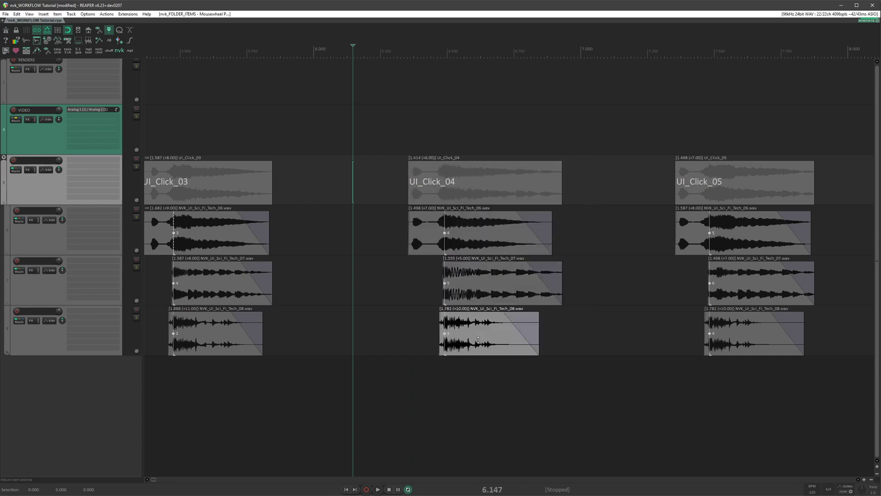
{"action": "scroll", "coordinate": [478, 338], "scroll_direction": "up", "scroll_amount": 2}
Try moving the sixth UI_Click variation with its layers about half a second later, and restore the row's even spacing.
{"action": "left_click_drag", "start_coordinate": [517, 183], "coordinate": [543, 184]}
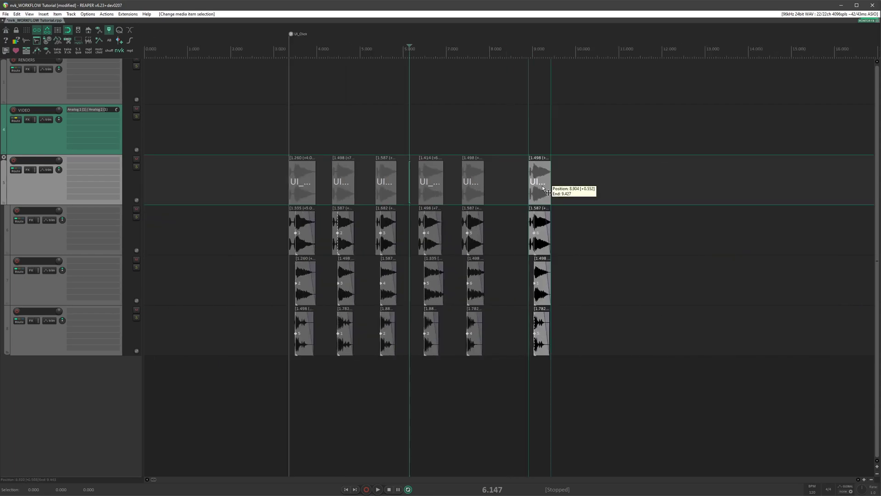
{"action": "left_click_drag", "start_coordinate": [260, 177], "coordinate": [584, 192]}
{"action": "key", "text": "r"}
{"action": "left_click", "coordinate": [590, 229]}
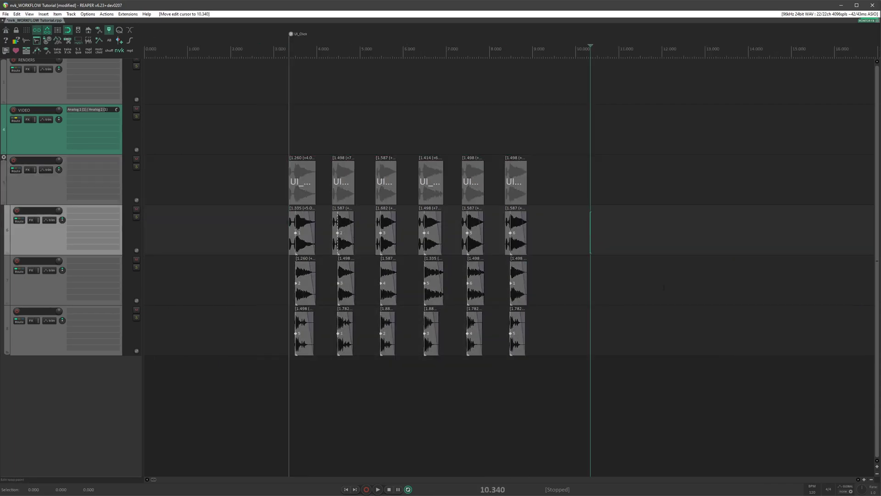
{"action": "left_click", "coordinate": [255, 180]}
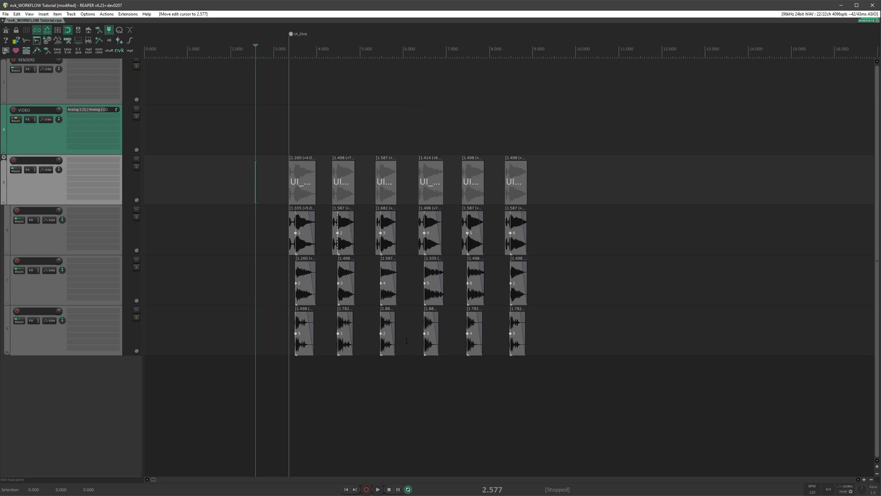
Try splitting the UI_Click_04 folder item with its layers partway through and deleting the second part.
{"action": "left_click", "coordinate": [408, 329]}
{"action": "scroll", "coordinate": [541, 285], "scroll_direction": "up", "scroll_amount": 5}
{"action": "key", "text": "s"}
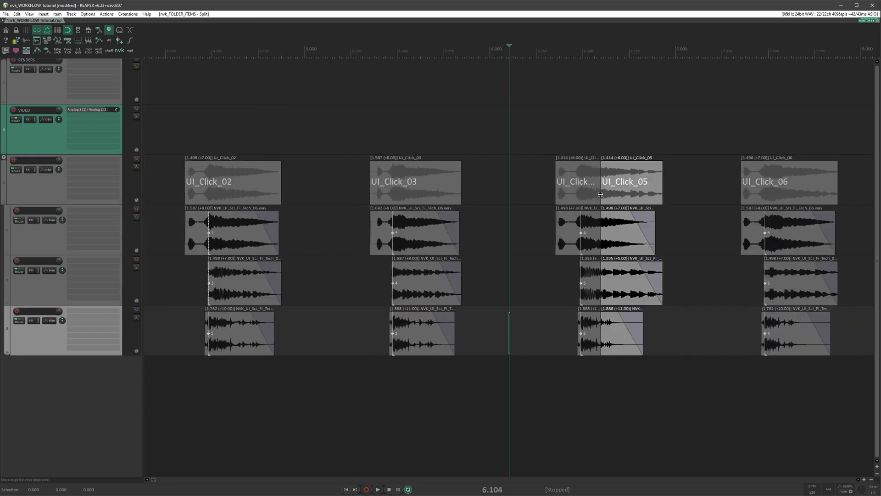
{"action": "key", "text": "Delete"}
{"action": "key", "text": "ctrl+z"}
{"action": "key", "text": "ctrl+z"}
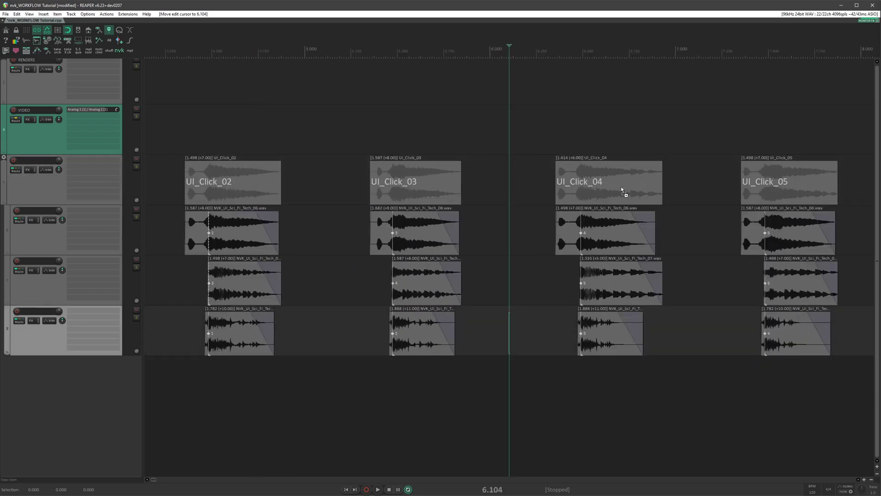
Add long fade-outs to the UI_Click_04 folder item and its layers.
{"action": "key", "text": "f"}
{"action": "key", "text": "f"}
{"action": "key", "text": "f"}
{"action": "key", "text": "f"}
{"action": "key", "text": "f"}
{"action": "key", "text": "f"}
{"action": "key", "text": "f"}
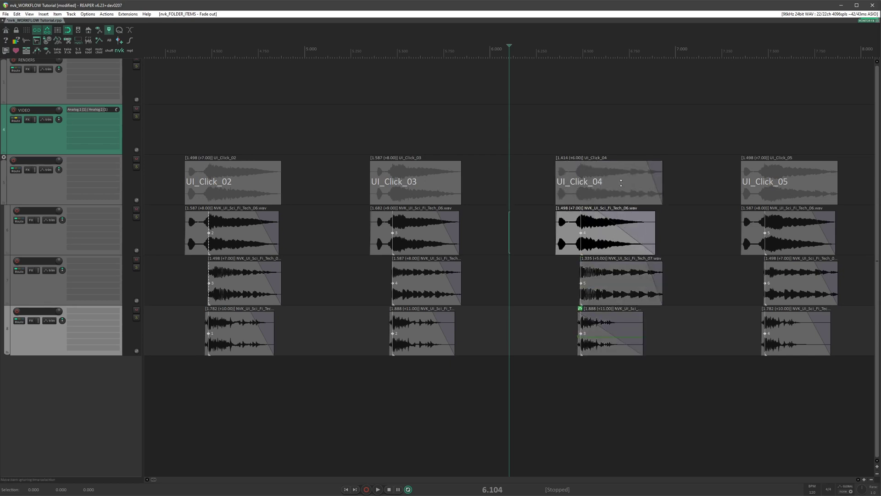
{"action": "key", "text": "f"}
{"action": "key", "text": "f"}
{"action": "key", "text": "f"}
{"action": "key", "text": "f"}
{"action": "key", "text": "f"}
{"action": "key", "text": "f"}
{"action": "key", "text": "f"}
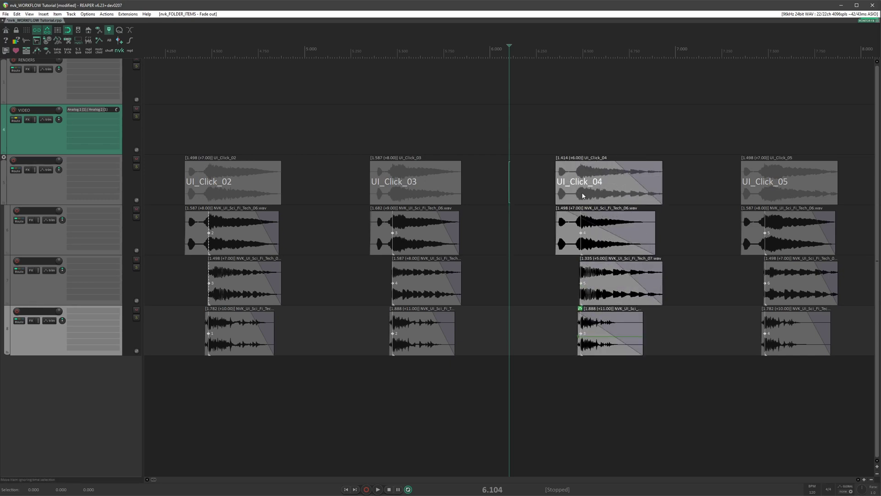
Add a long fade-in to UI_Click_04 and its layers, and extend their ends slightly.
{"action": "key", "text": "d"}
{"action": "key", "text": "d"}
{"action": "key", "text": "d"}
{"action": "left_click", "coordinate": [649, 189]}
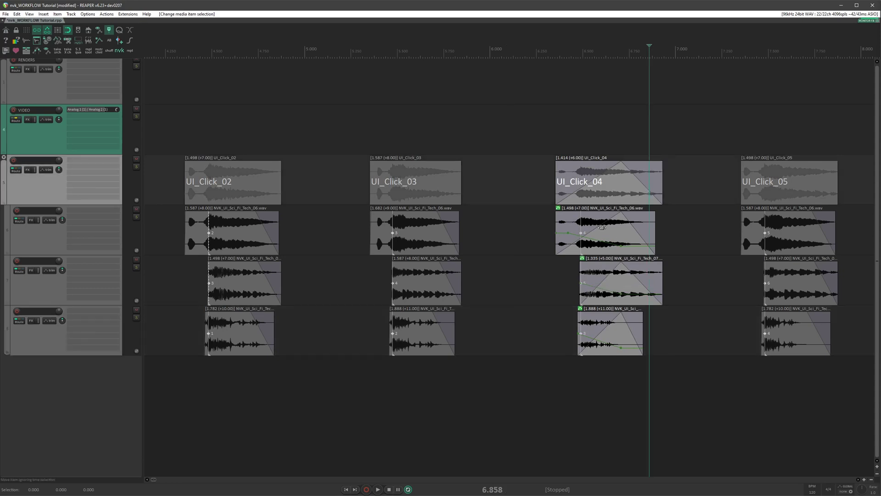
{"action": "mouse_move", "coordinate": [662, 185]}
{"action": "left_mouse_down"}
{"action": "mouse_move", "coordinate": [715, 183]}
{"action": "mouse_move", "coordinate": [623, 184]}
{"action": "mouse_move", "coordinate": [671, 184]}
{"action": "left_mouse_up"}
{"action": "left_click", "coordinate": [697, 184]}
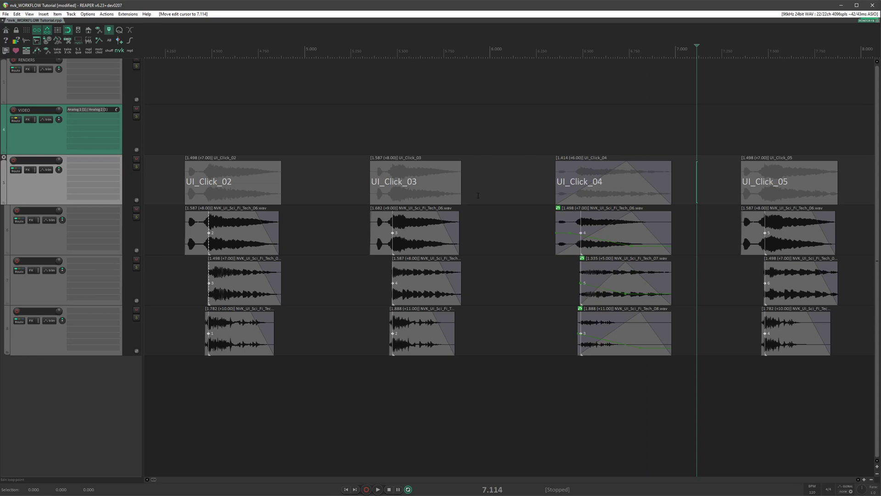
{"action": "scroll", "coordinate": [541, 209], "scroll_direction": "down", "scroll_amount": 4}
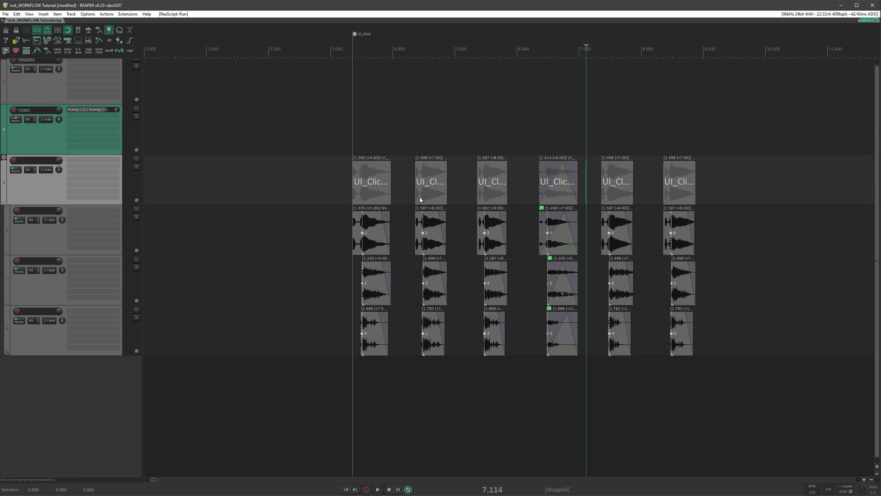
Collapse the UI_Click folder to hide its layers and insert three empty tracks below it.
{"action": "left_click", "coordinate": [369, 173]}
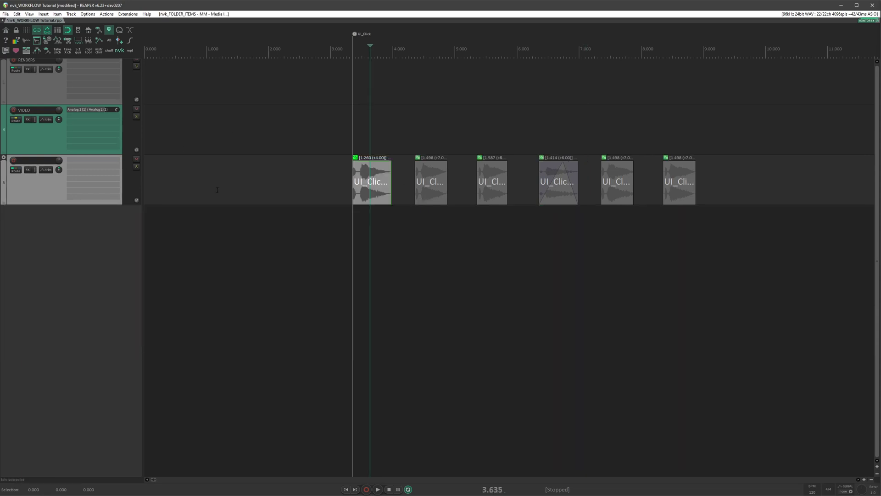
{"action": "key", "text": "ctrl+t"}
{"action": "key", "text": "ctrl+t"}
{"action": "key", "text": "ctrl+t"}
{"action": "left_click", "coordinate": [421, 241]}
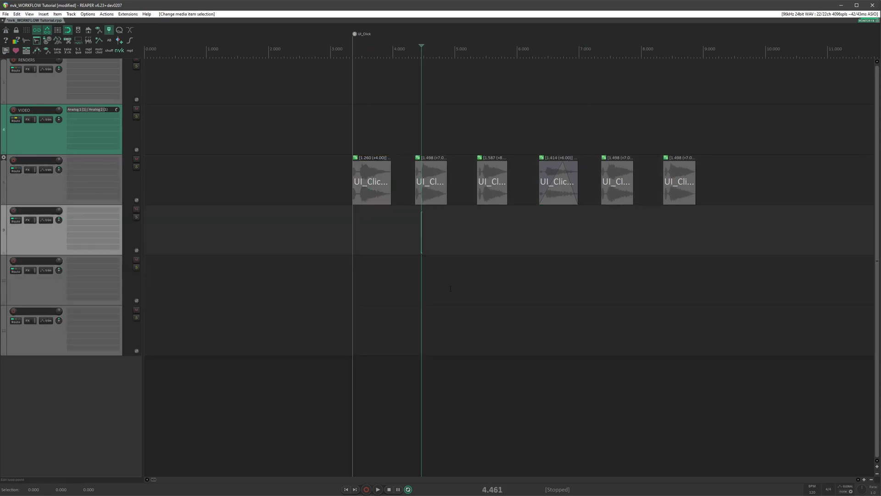
Copy all the layer items of the six UI_Click variations onto the three new tracks.
{"action": "left_click", "coordinate": [368, 189]}
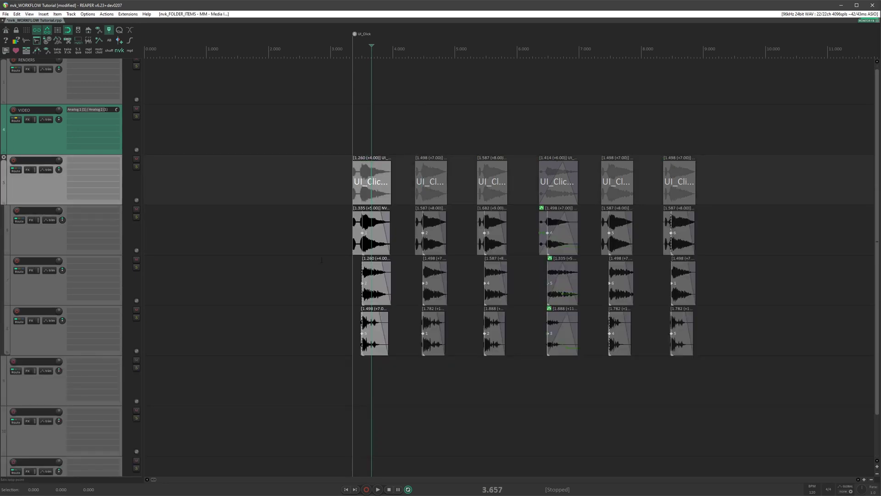
{"action": "left_click_drag", "start_coordinate": [298, 219], "coordinate": [797, 385]}
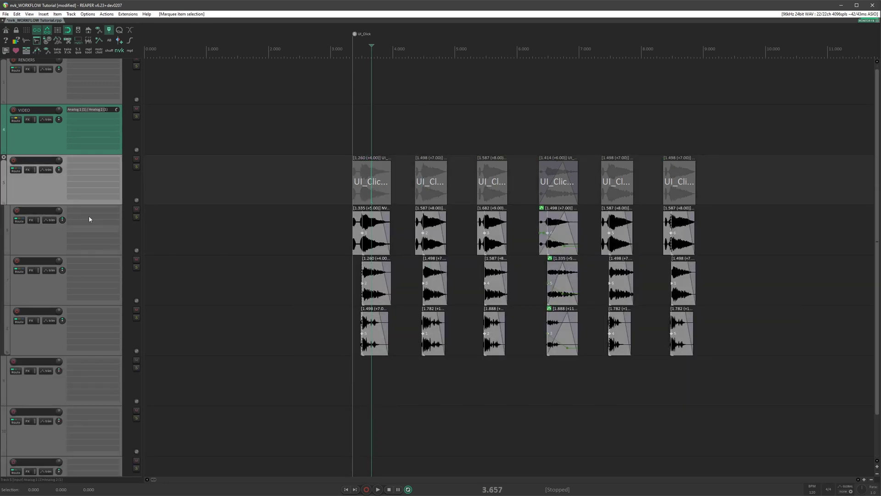
{"action": "double_click", "coordinate": [37, 196]}
{"action": "left_click", "coordinate": [367, 237]}
{"action": "key", "text": "ctrl+v"}
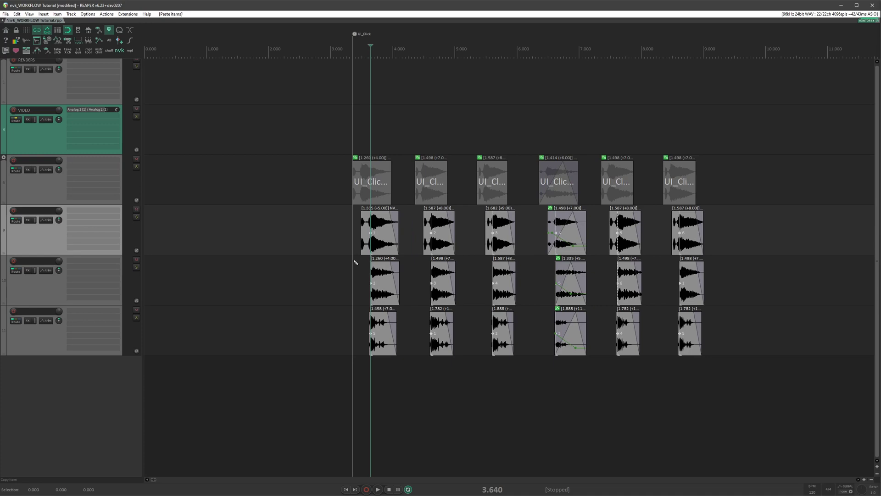
Select all the pasted layer items and raise their playback rate by two octaves to shorten them.
{"action": "left_click", "coordinate": [317, 272]}
{"action": "left_click_drag", "start_coordinate": [300, 229], "coordinate": [746, 337]}
{"action": "scroll", "coordinate": [748, 336], "scroll_direction": "up", "scroll_amount": 1}
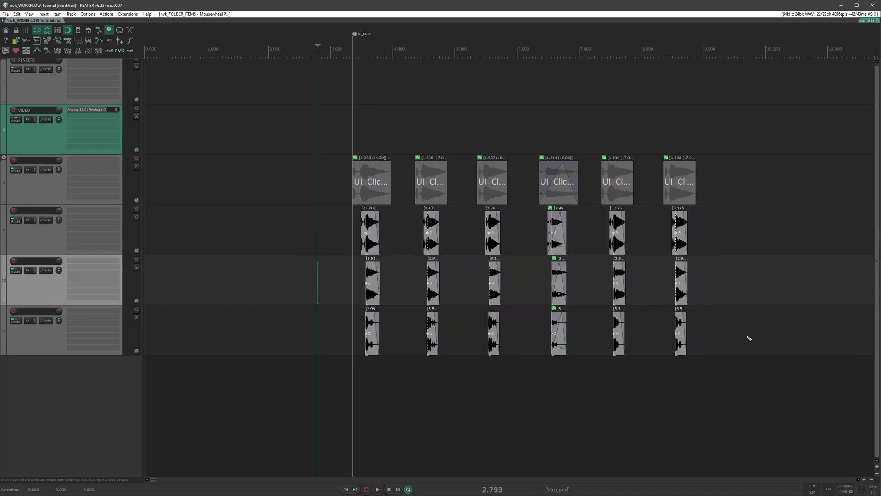
{"action": "right_click", "coordinate": [304, 236]}
{"action": "left_click_drag", "start_coordinate": [288, 207], "coordinate": [655, 344]}
{"action": "left_click", "coordinate": [301, 229]}
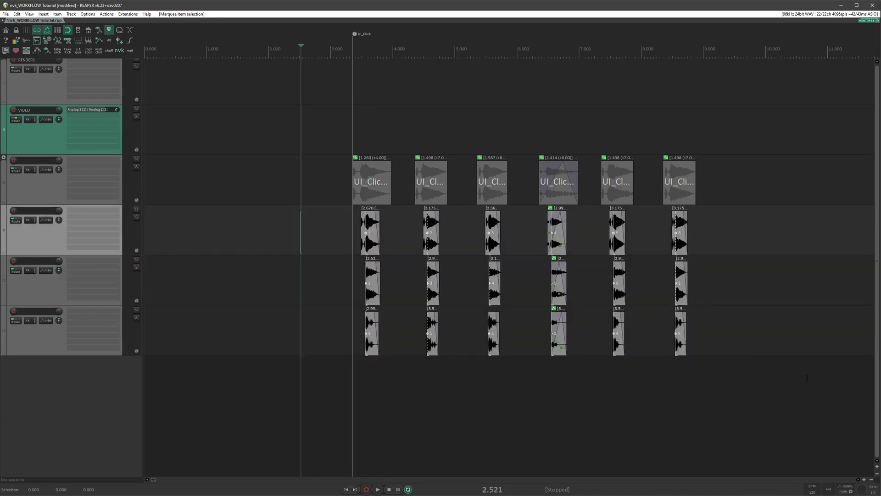
{"action": "scroll", "coordinate": [382, 226], "scroll_direction": "up", "scroll_amount": 2}
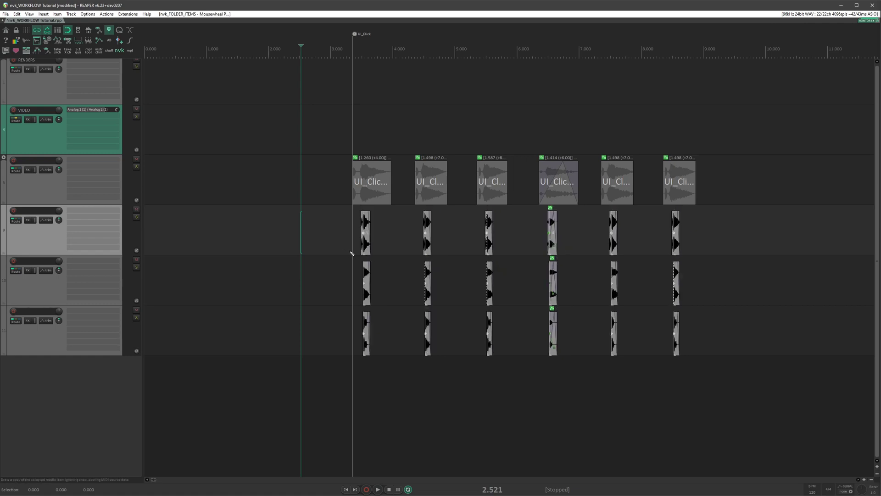
Move the shortened items earlier so they start just before the UI_Click items, and play them back briefly.
{"action": "left_click_drag", "start_coordinate": [428, 232], "coordinate": [413, 233]}
{"action": "left_click", "coordinate": [391, 233]}
{"action": "left_click", "coordinate": [341, 233]}
{"action": "key", "text": "space"}
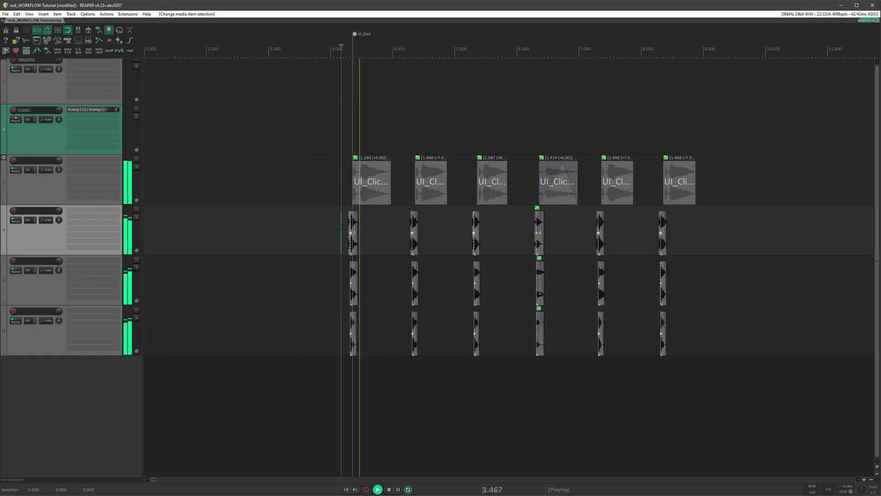
{"action": "left_click", "coordinate": [307, 230]}
{"action": "key", "text": "space"}
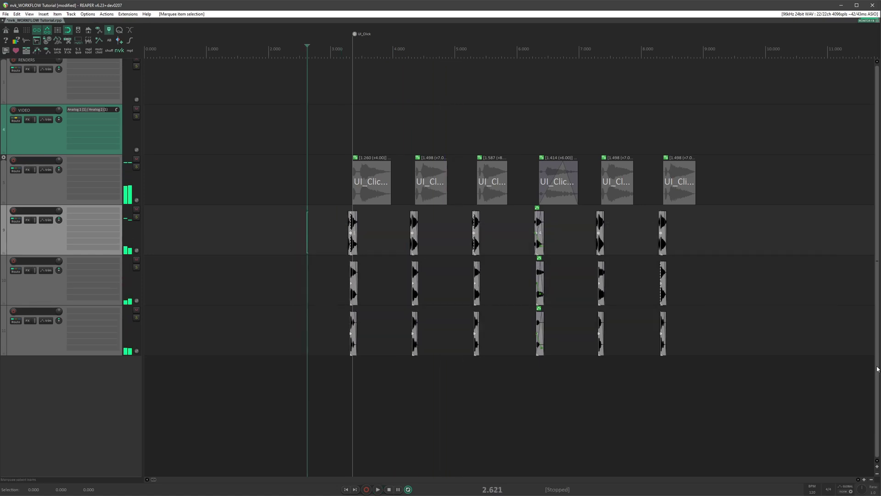
Group the shortened layers under a new folder track and rename its six folder items UI_Click_Short with appended numbers.
{"action": "key", "text": "f"}
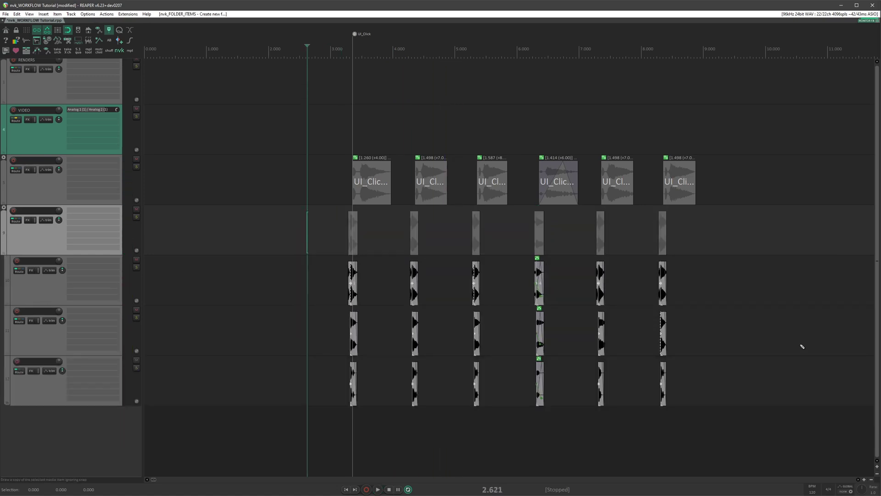
{"action": "left_click", "coordinate": [366, 232]}
{"action": "left_click_drag", "start_coordinate": [326, 236], "coordinate": [734, 229]}
{"action": "left_click", "coordinate": [303, 227]}
{"action": "left_click_drag", "start_coordinate": [309, 226], "coordinate": [785, 222]}
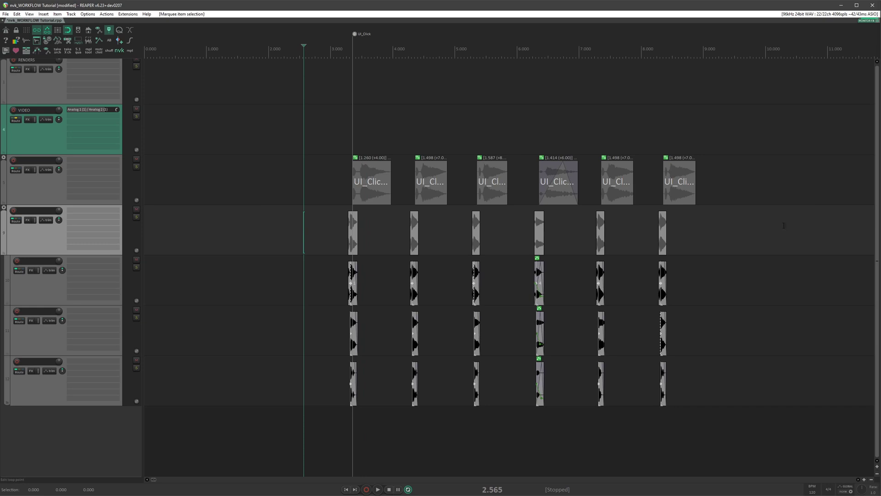
{"action": "key", "text": "F2"}
{"action": "type", "text": "UI_Click"}
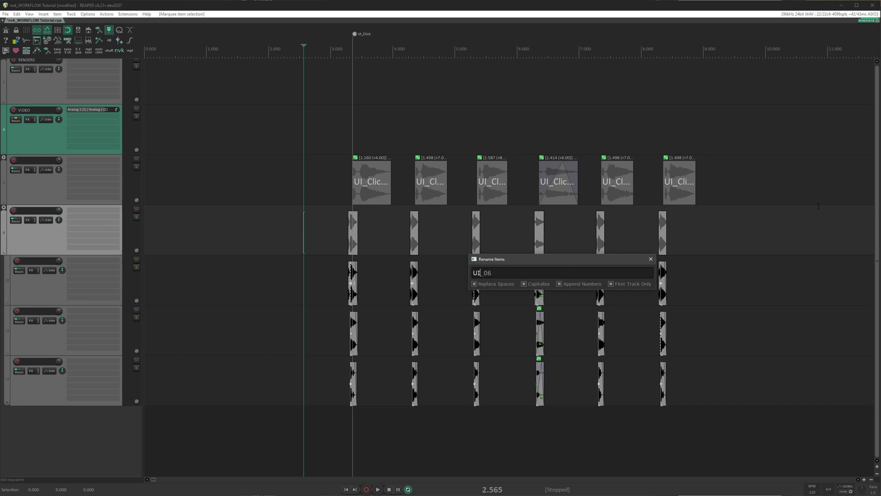
{"action": "type", "text": "_Short"}
{"action": "key", "text": "Return"}
Collapse the UI_Click_Short folder to hide its layers and select the folder items of both rows.
{"action": "left_click", "coordinate": [370, 240]}
{"action": "scroll", "coordinate": [371, 240], "scroll_direction": "up", "scroll_amount": 4}
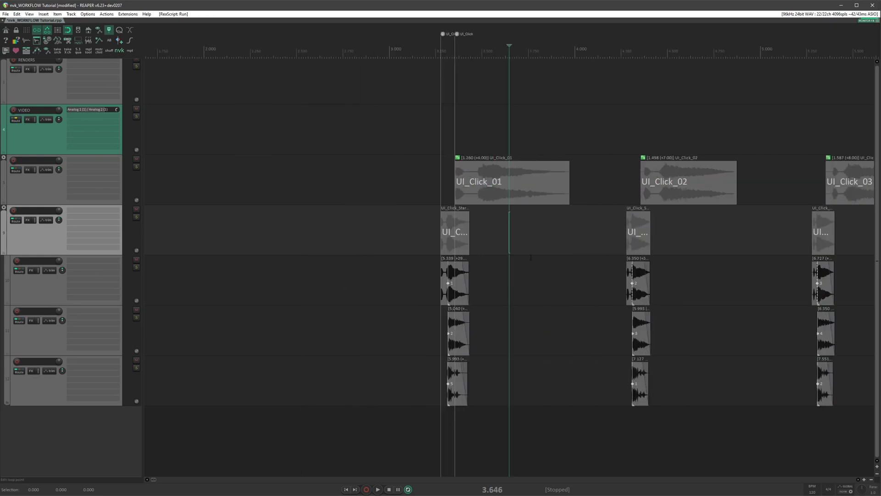
{"action": "scroll", "coordinate": [516, 272], "scroll_direction": "down", "scroll_amount": 3}
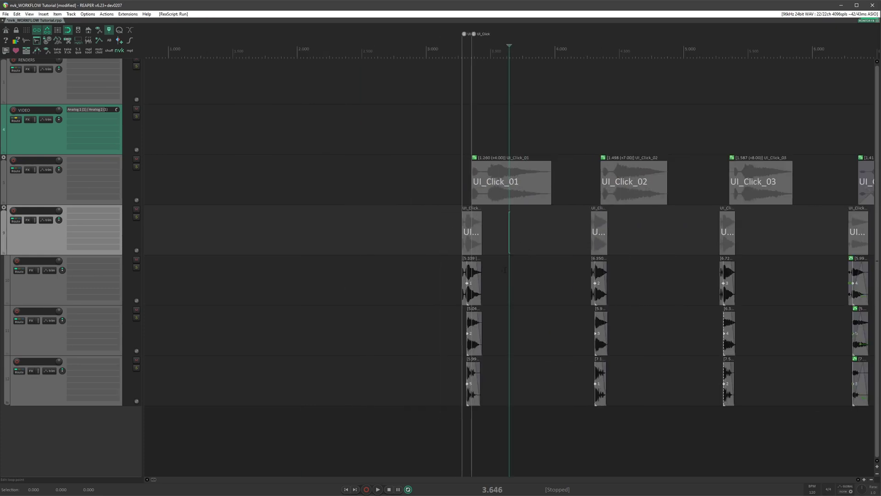
{"action": "scroll", "coordinate": [439, 213], "scroll_direction": "down", "scroll_amount": 4}
{"action": "double_click", "coordinate": [289, 229]}
{"action": "left_click_drag", "start_coordinate": [231, 156], "coordinate": [582, 235]}
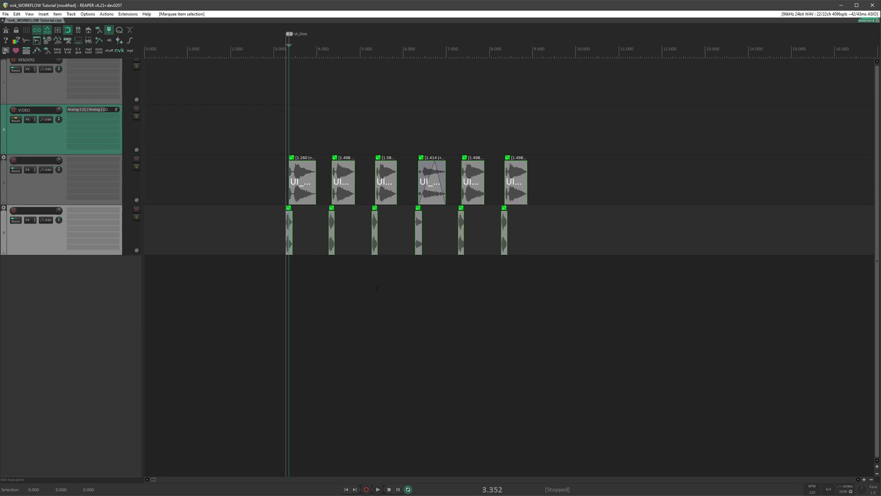
{"action": "left_click", "coordinate": [314, 238]}
Solo the UI_Click folder track briefly, and mute it instead.
{"action": "left_click", "coordinate": [279, 190]}
{"action": "key", "text": "s"}
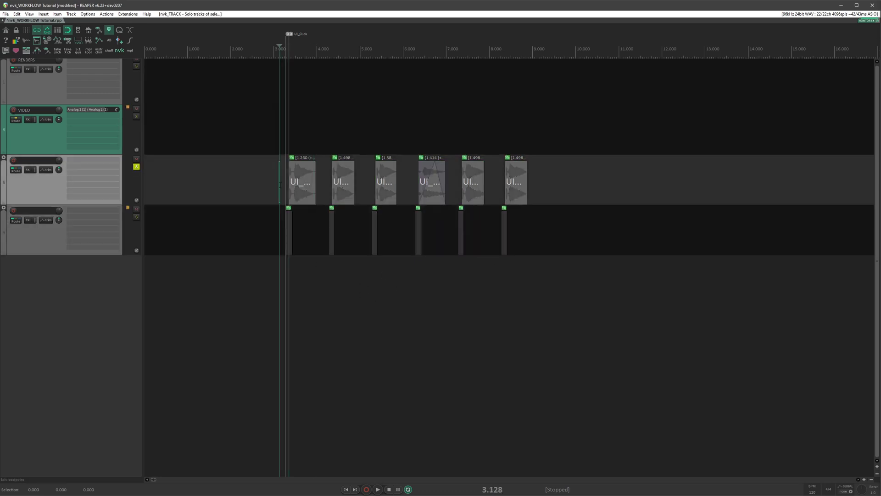
{"action": "key", "text": "s"}
{"action": "left_click", "coordinate": [257, 219]}
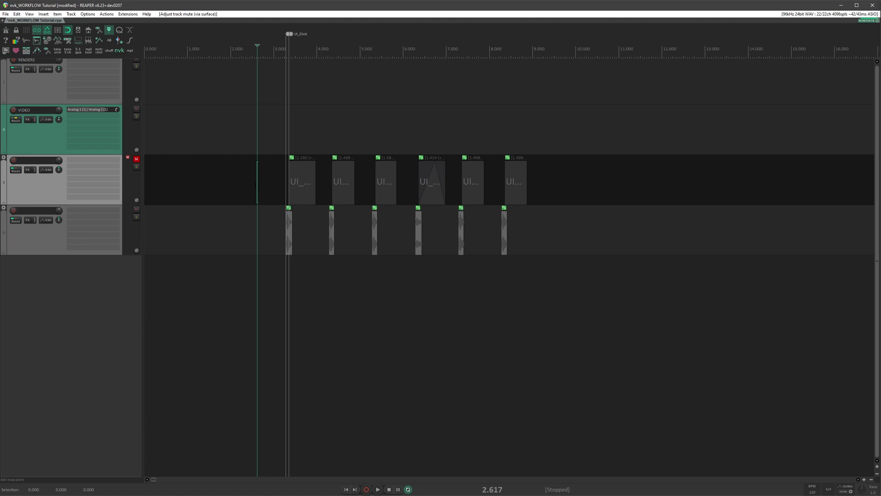
Select all UI_Click and UI_Click_Start folder items and render them as separate files with the default settings.
{"action": "left_click_drag", "start_coordinate": [224, 131], "coordinate": [677, 285]}
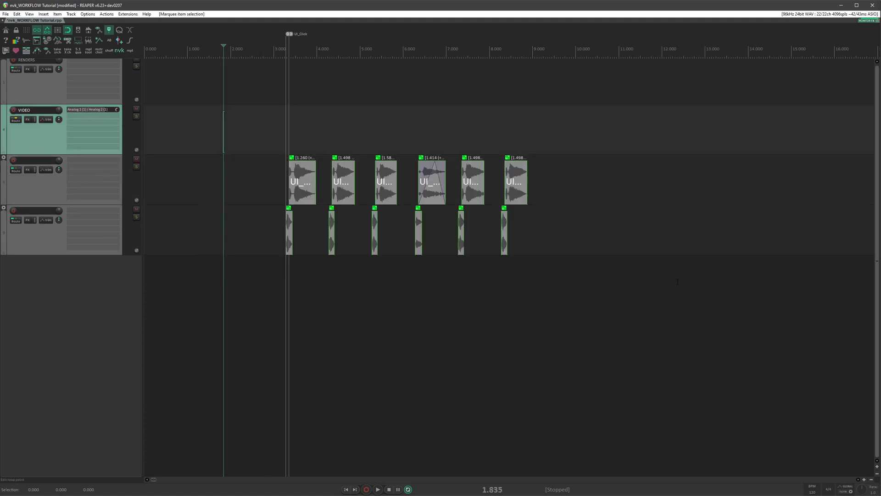
{"action": "key", "text": "ctrl+alt+r"}
{"action": "key", "text": "Return"}
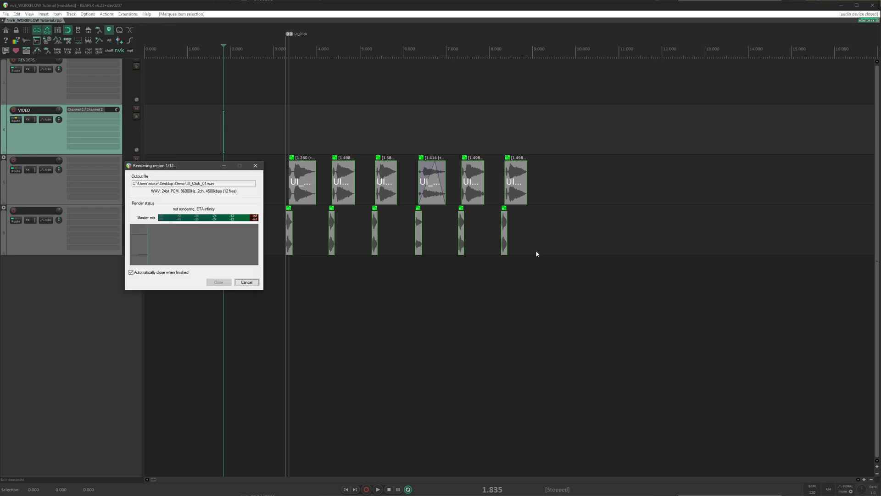
Expand the RENDERS folder track and compare the newly rendered items with their source folder items.
{"action": "double_click", "coordinate": [44, 92]}
{"action": "left_click", "coordinate": [309, 249]}
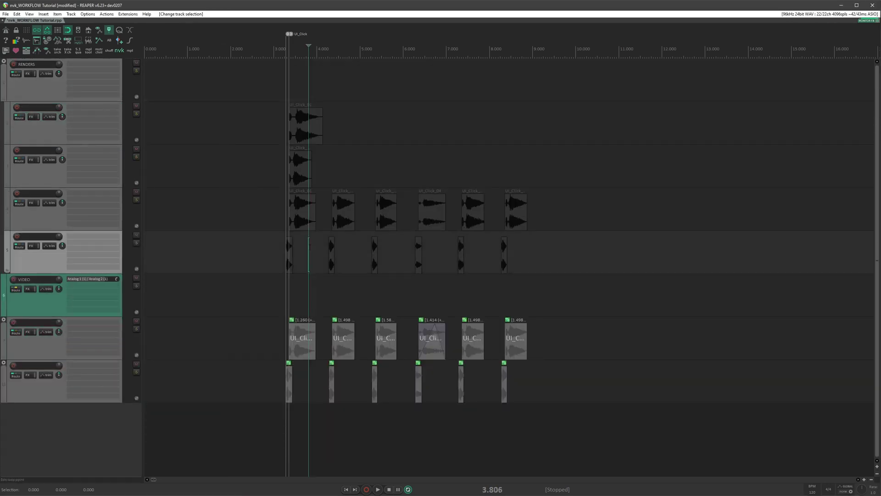
{"action": "scroll", "coordinate": [309, 249], "scroll_direction": "up", "scroll_amount": 9}
{"action": "left_click_drag", "start_coordinate": [238, 196], "coordinate": [352, 246]}
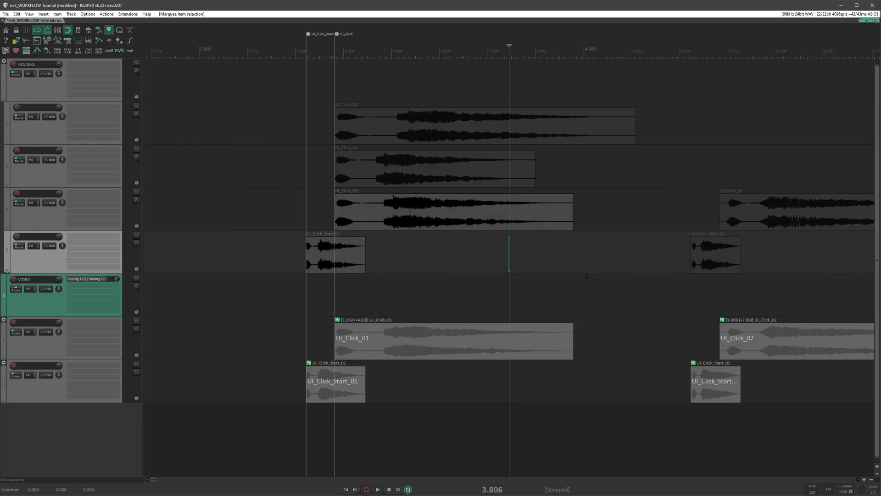
{"action": "scroll", "coordinate": [596, 267], "scroll_direction": "down", "scroll_amount": 3}
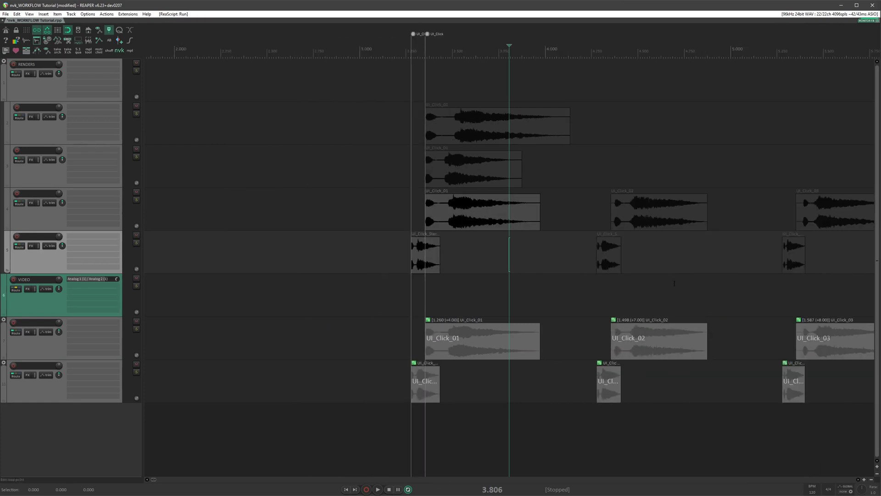
{"action": "scroll", "coordinate": [672, 272], "scroll_direction": "down", "scroll_amount": 5}
Select the folder items of both rows and render them again with the Sausage File option set to 1.
{"action": "left_click_drag", "start_coordinate": [297, 339], "coordinate": [775, 442]}
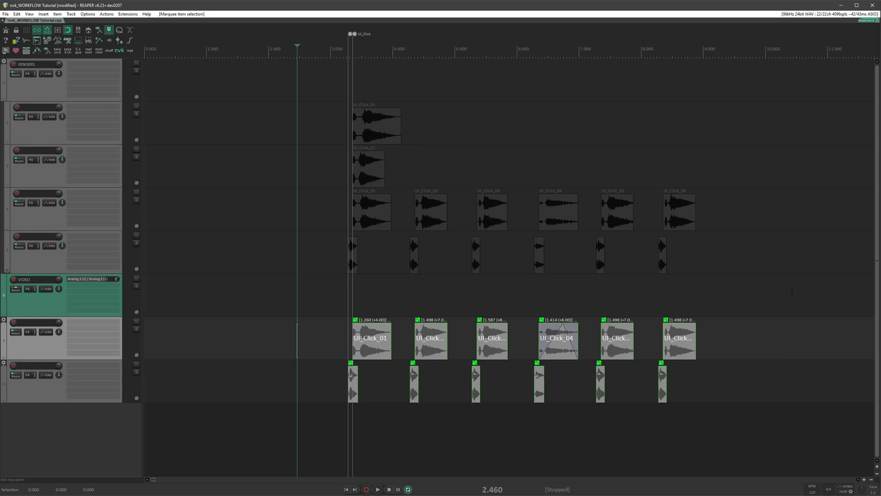
{"action": "key", "text": "ctrl+alt+r"}
{"action": "key", "text": "Tab"}
{"action": "key", "text": "Tab"}
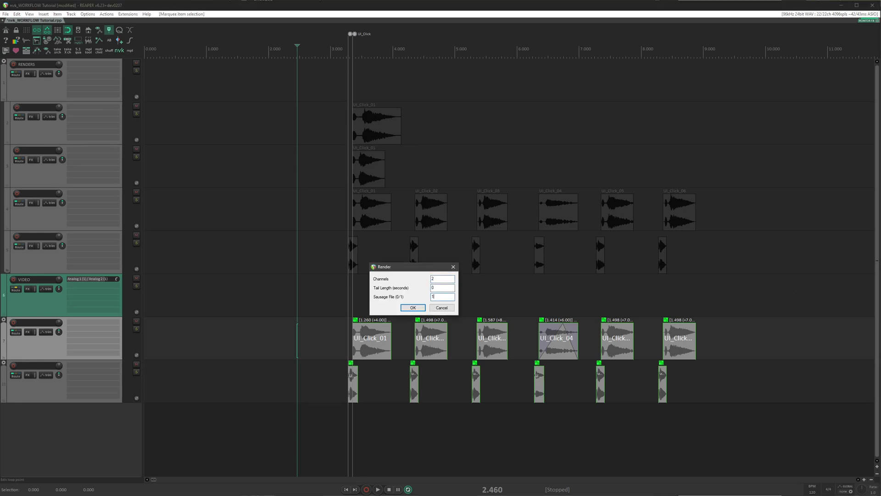
{"action": "type", "text": "1"}
{"action": "left_click", "coordinate": [412, 307]}
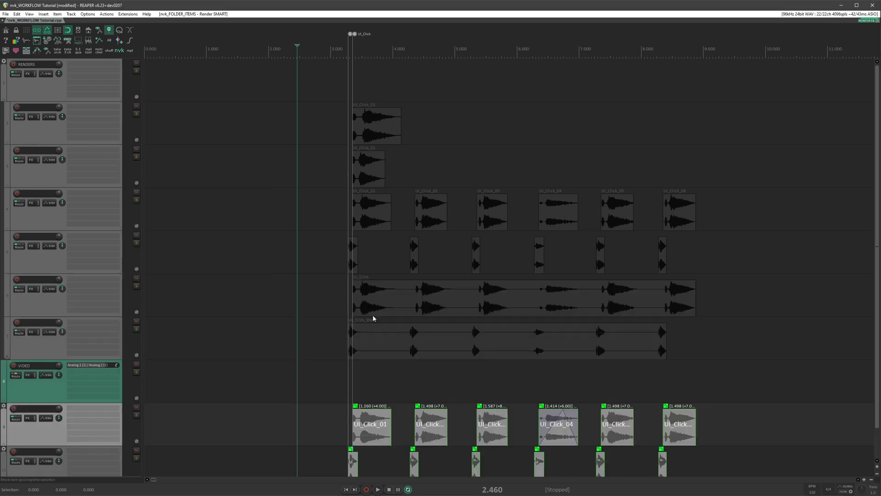
Examine the combined UI_Click and UI_Click_Start renders and their alignment with the source folder items.
{"action": "left_click", "coordinate": [377, 321]}
{"action": "scroll", "coordinate": [459, 331], "scroll_direction": "up", "scroll_amount": 5}
{"action": "scroll", "coordinate": [471, 299], "scroll_direction": "down", "scroll_amount": 6}
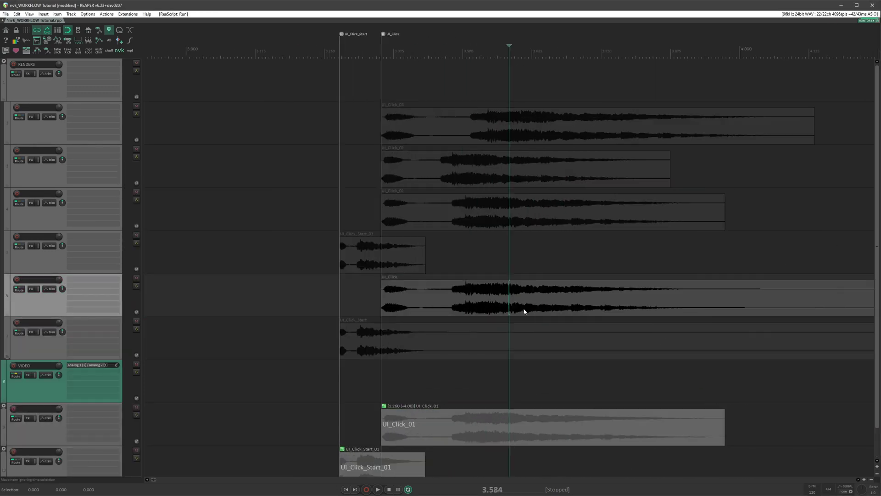
{"action": "left_click", "coordinate": [386, 308]}
{"action": "left_click", "coordinate": [386, 308]}
{"action": "left_click", "coordinate": [380, 319]}
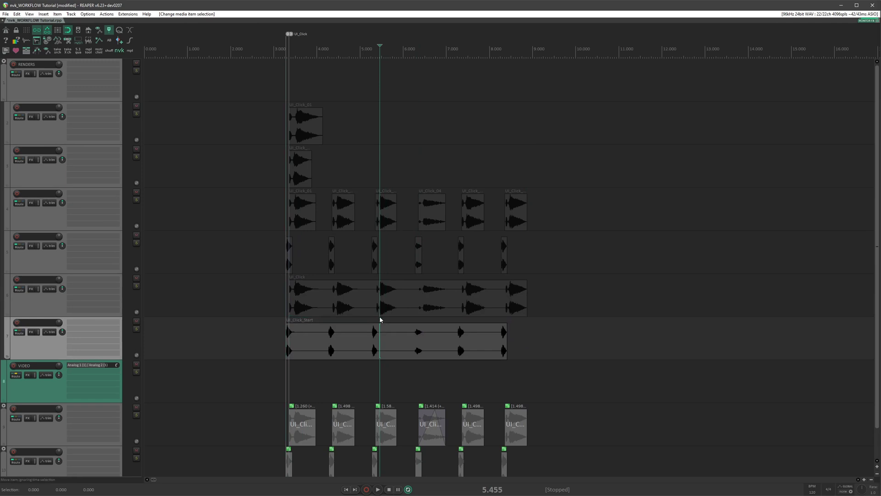
{"action": "left_click", "coordinate": [380, 309]}
{"action": "scroll", "coordinate": [557, 279], "scroll_direction": "down", "scroll_amount": 3}
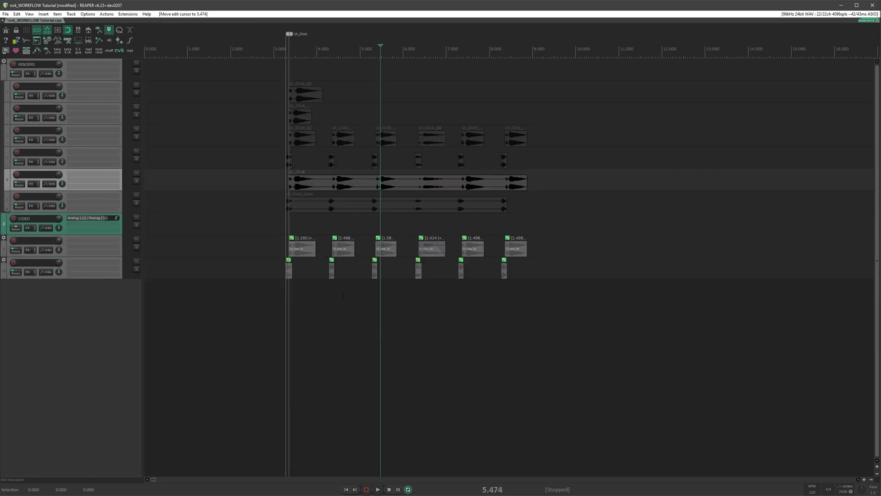
{"action": "scroll", "coordinate": [346, 288], "scroll_direction": "up", "scroll_amount": 3}
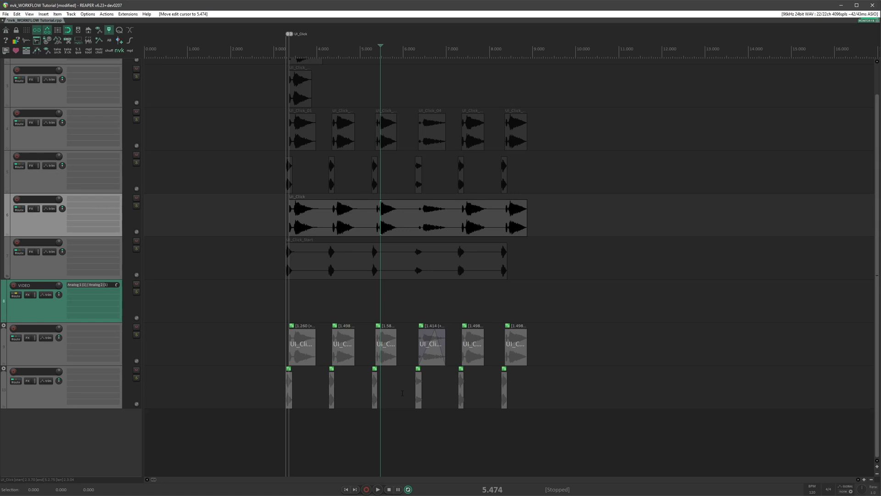
Collapse the RENDERS folder track to hide its rendered items.
{"action": "left_click", "coordinate": [388, 385]}
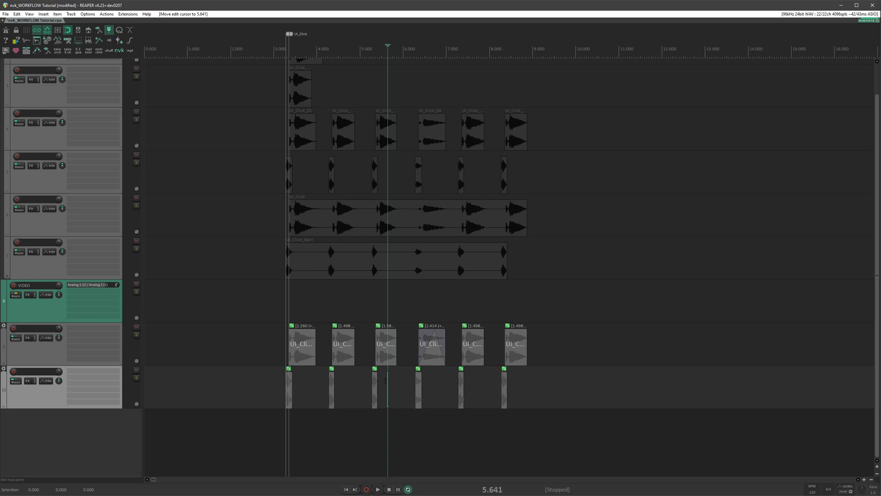
{"action": "left_click", "coordinate": [261, 344]}
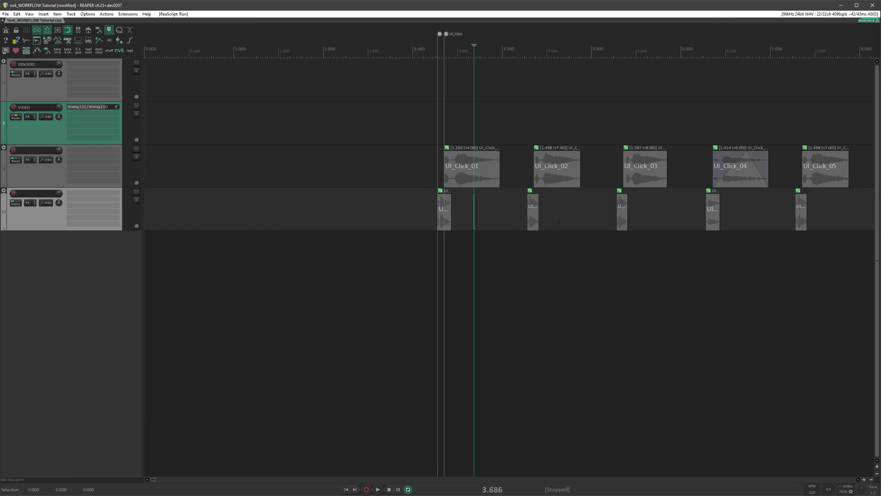
{"action": "left_click", "coordinate": [609, 215]}
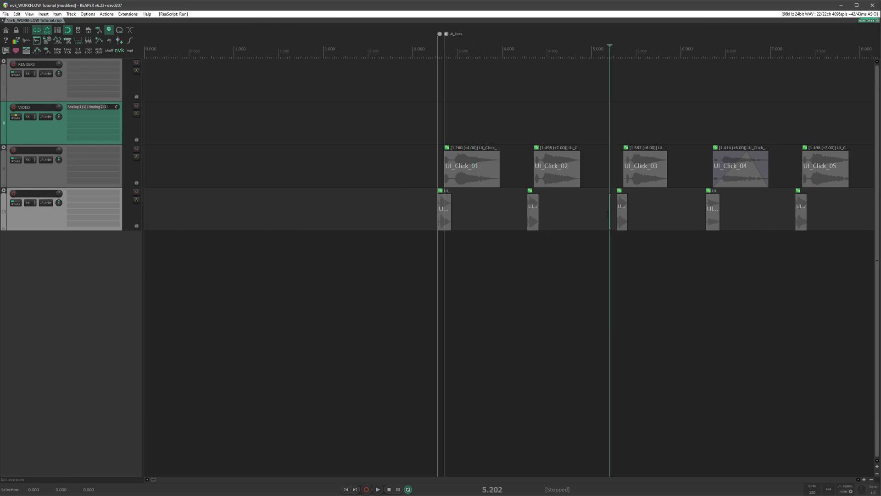
{"action": "scroll", "coordinate": [609, 215], "scroll_direction": "up", "scroll_amount": 2}
{"action": "left_click", "coordinate": [647, 220]}
{"action": "scroll", "coordinate": [645, 221], "scroll_direction": "down", "scroll_amount": 2}
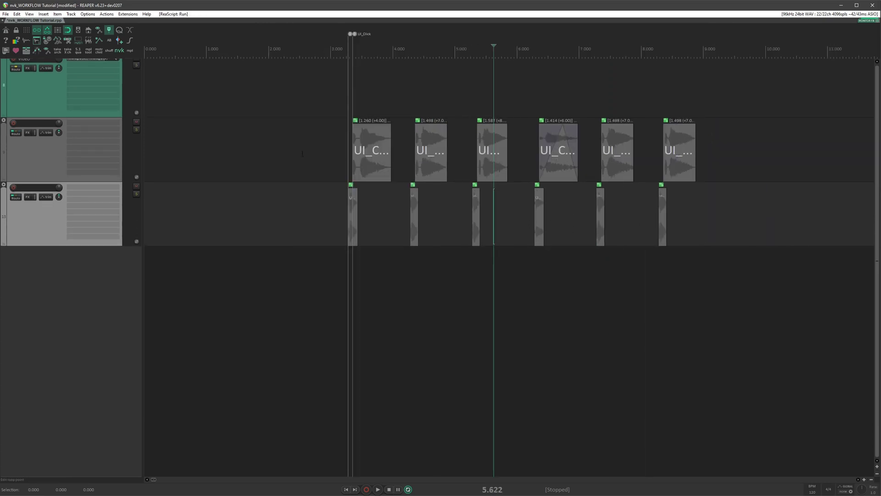
Turn the six UI_Click folder items into a subproject named UI_Click and return to the main project.
{"action": "left_click_drag", "start_coordinate": [302, 153], "coordinate": [813, 127]}
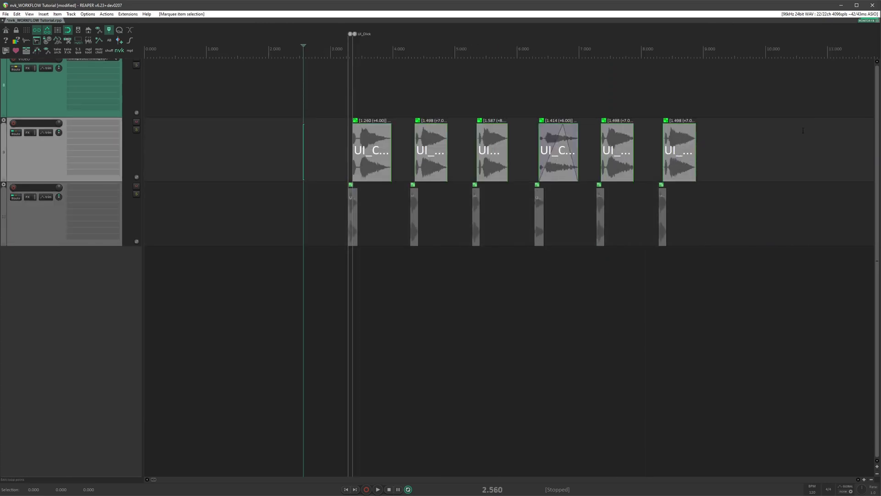
{"action": "key", "text": "ctrl+alt+s"}
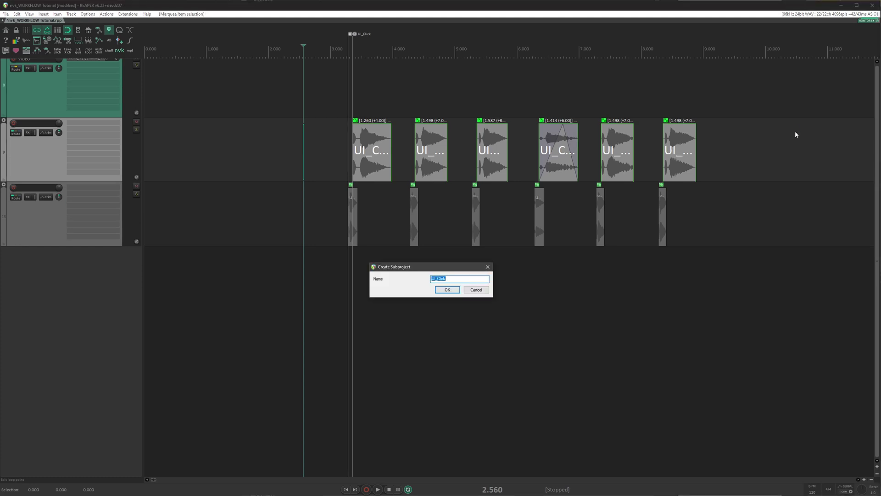
{"action": "key", "text": "Return"}
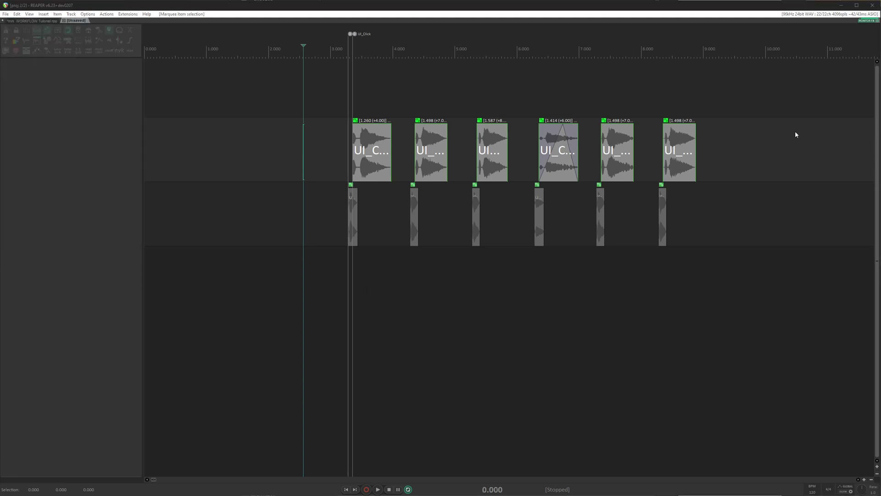
{"action": "key", "text": "ctrl+Tab"}
{"action": "left_click", "coordinate": [321, 140]}
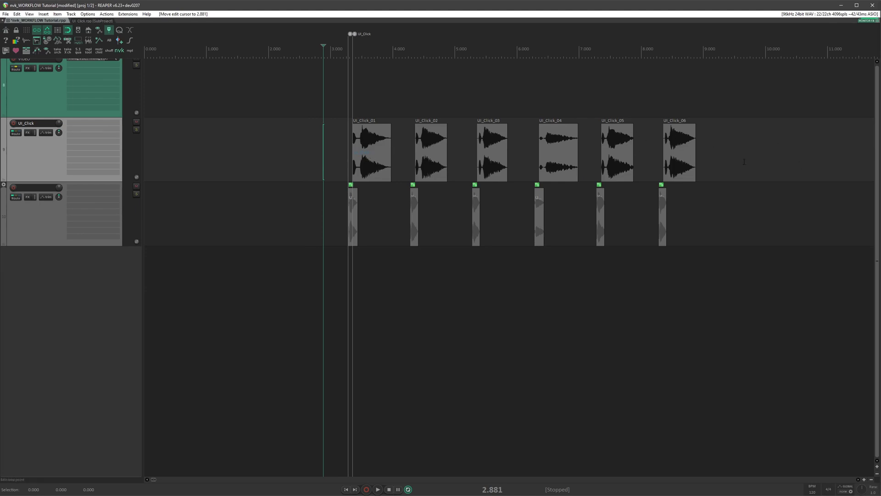
Open the UI_Click subproject from the UI_Click_04 item and review the layers it contains.
{"action": "left_click", "coordinate": [396, 156]}
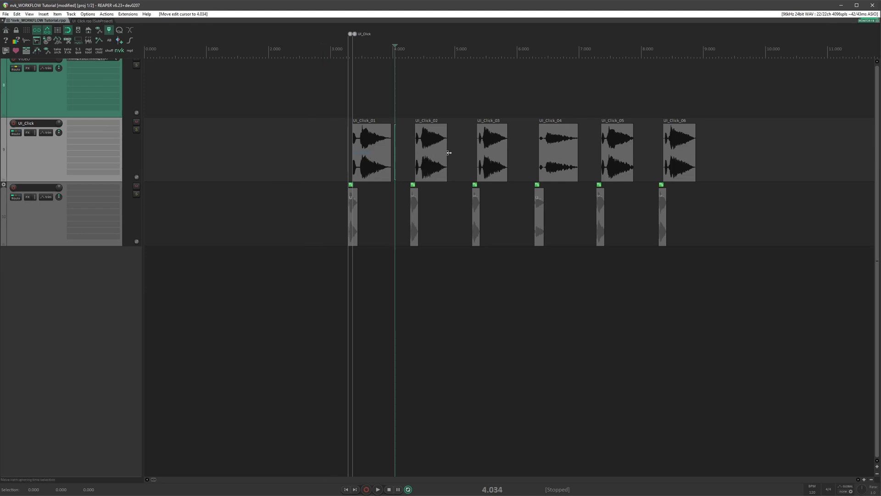
{"action": "left_click", "coordinate": [560, 152]}
{"action": "scroll", "coordinate": [560, 152], "scroll_direction": "up", "scroll_amount": 4}
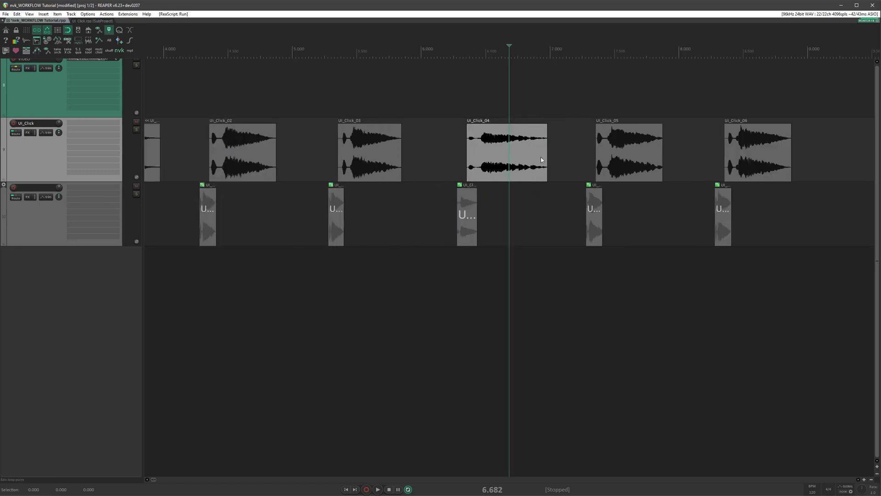
{"action": "left_click", "coordinate": [510, 160]}
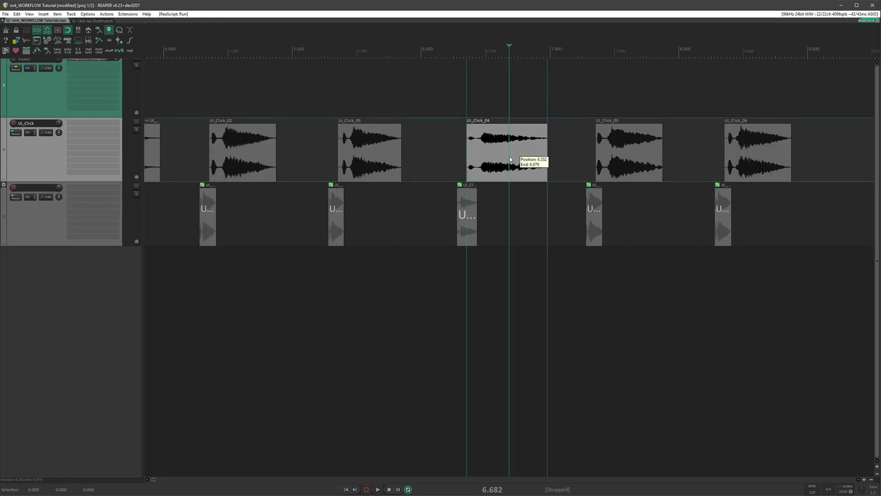
{"action": "double_click", "coordinate": [510, 160]}
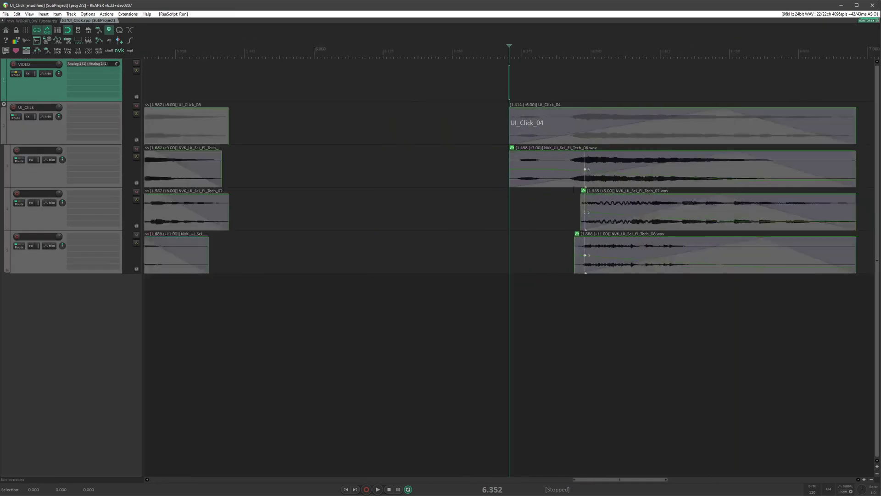
{"action": "scroll", "coordinate": [539, 190], "scroll_direction": "down", "scroll_amount": 3}
{"action": "left_click_drag", "start_coordinate": [460, 101], "coordinate": [729, 379]}
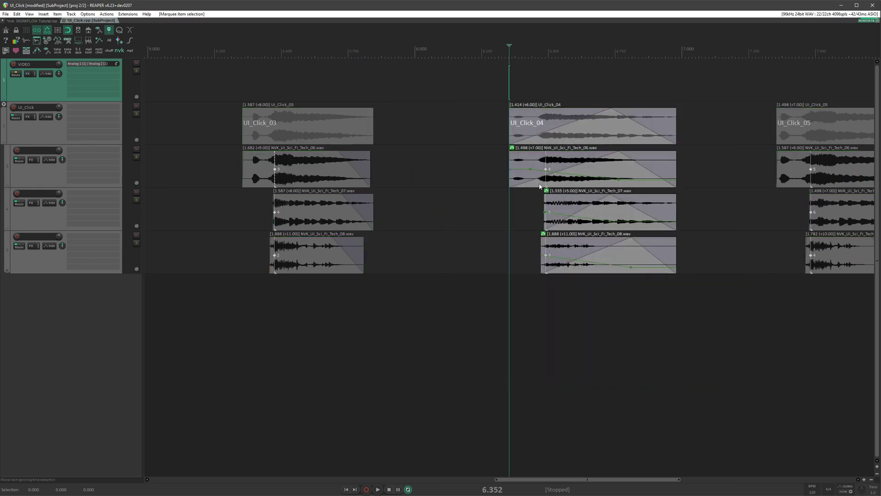
{"action": "left_click", "coordinate": [451, 130]}
{"action": "scroll", "coordinate": [542, 157], "scroll_direction": "down", "scroll_amount": 4}
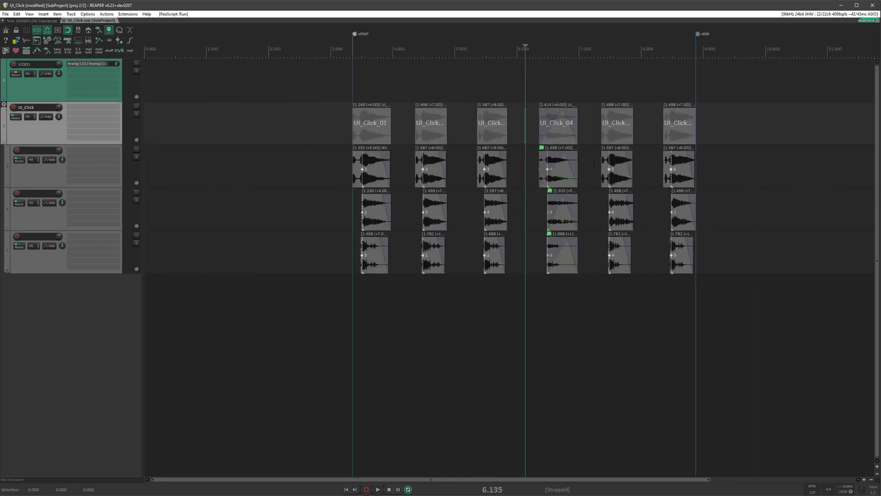
Pitch the UI_Click_06 folder item and its layers down to rate 0.749 (-5.00), and update the subproject's end marker.
{"action": "left_click_drag", "start_coordinate": [666, 120], "coordinate": [681, 140]}
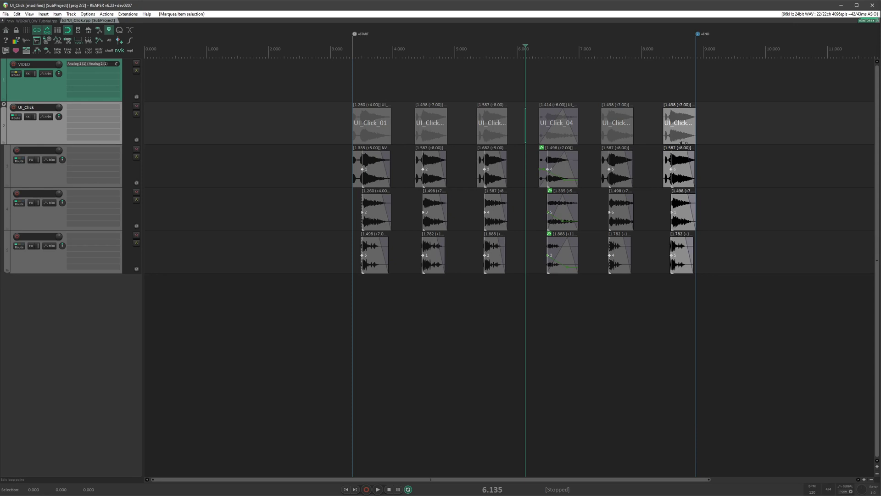
{"action": "scroll", "coordinate": [679, 132], "scroll_direction": "down", "scroll_amount": 12}
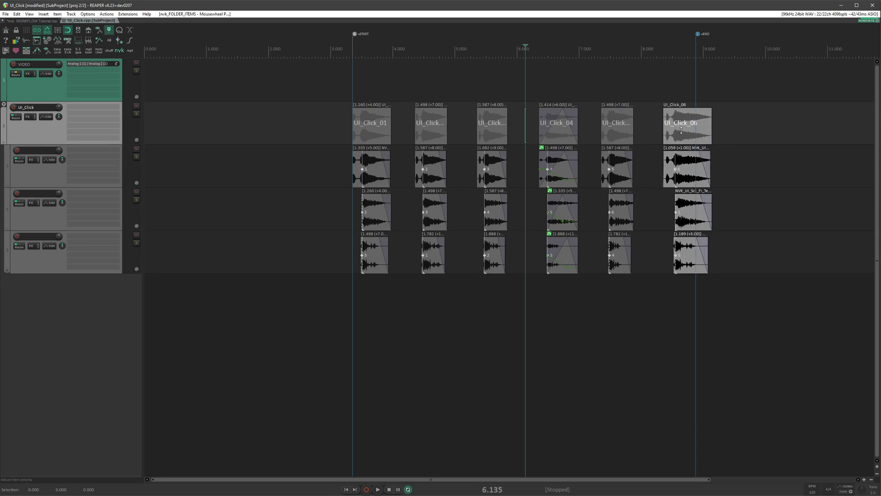
{"action": "left_click", "coordinate": [779, 133]}
{"action": "left_click", "coordinate": [647, 137]}
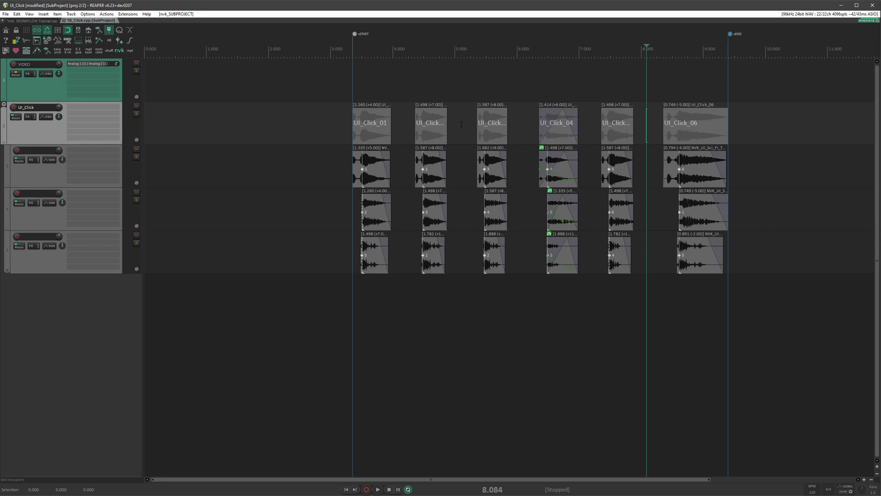
Return to the nvk_WORKFLOW Tutorial project, select the six UI_Click subproject items, and render them.
{"action": "left_click", "coordinate": [36, 21]}
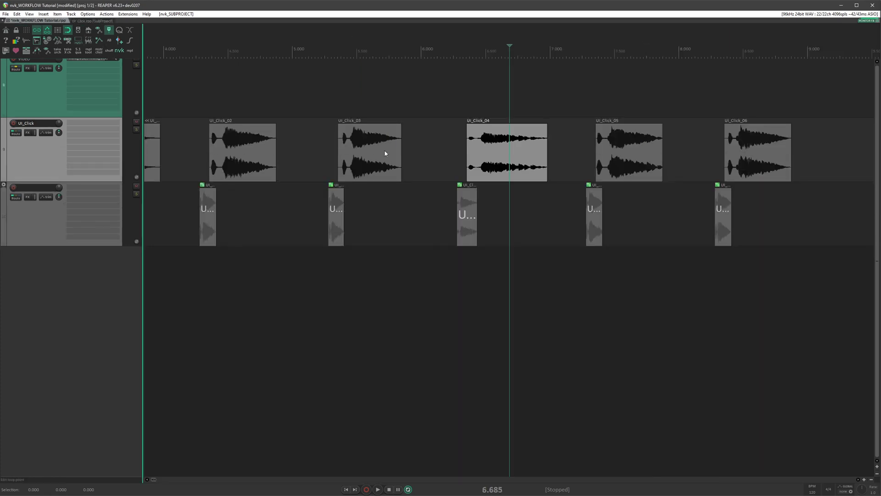
{"action": "scroll", "coordinate": [385, 153], "scroll_direction": "down", "scroll_amount": 4}
{"action": "left_click", "coordinate": [301, 143]}
{"action": "left_click_drag", "start_coordinate": [269, 139], "coordinate": [845, 153]}
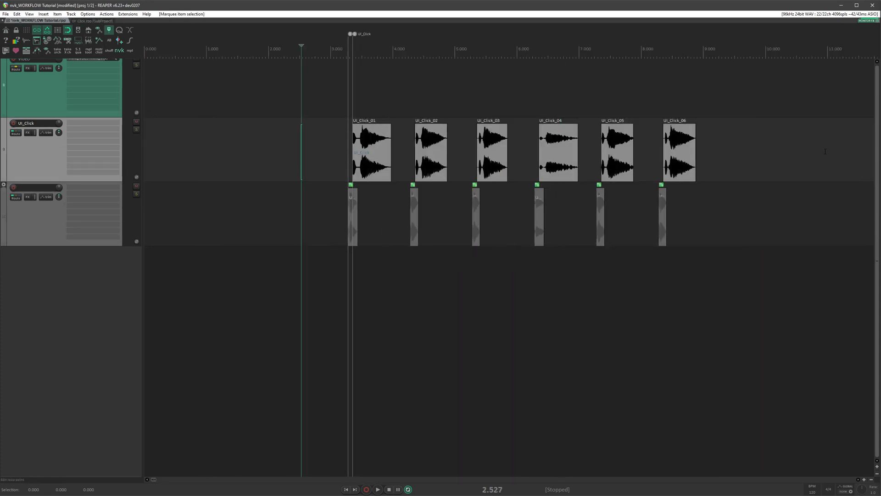
{"action": "key", "text": "ctrl+alt+r"}
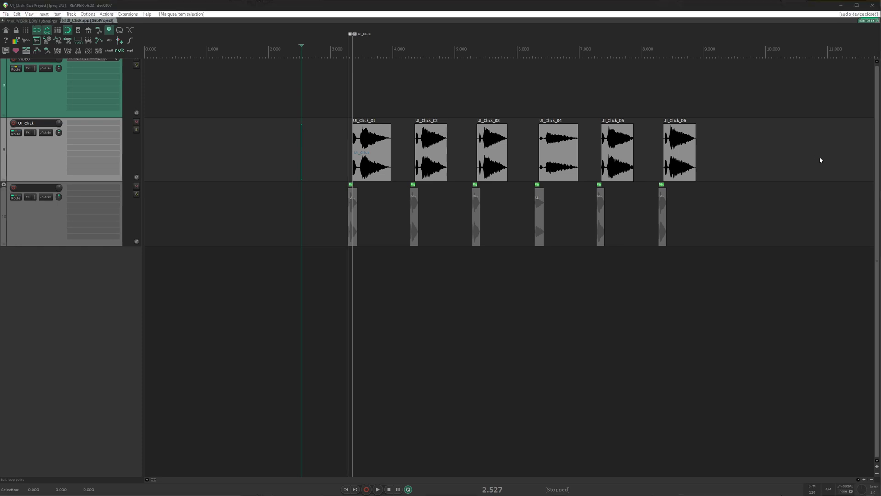